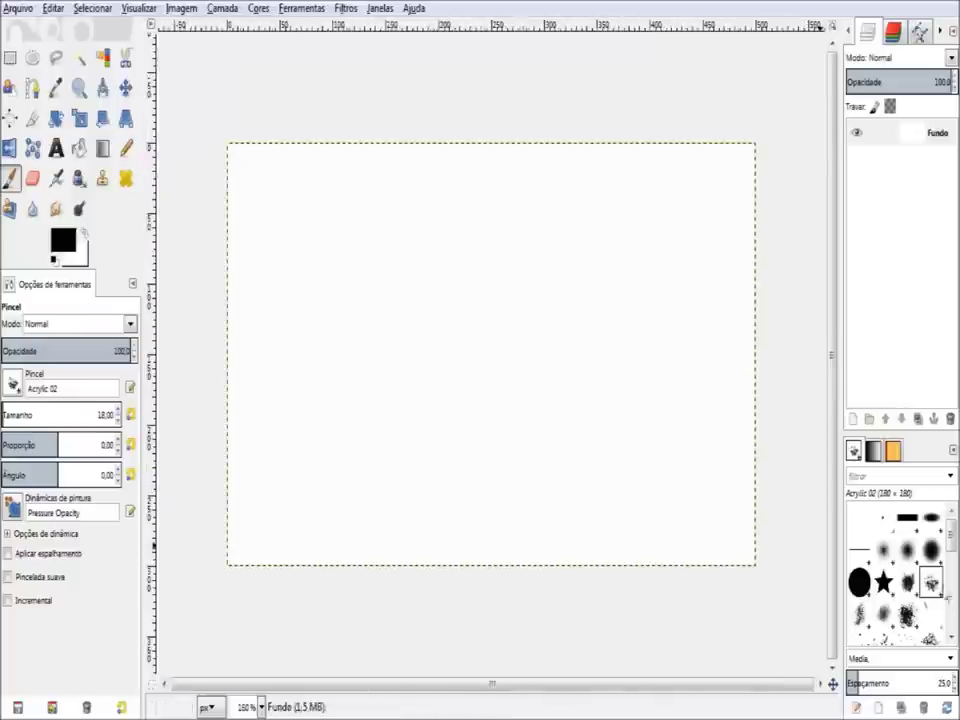
# - Paint black Acrylic 02 tree silhouettes across the lower half of the canvas
pyautogui.moveTo(740, 548)
pyautogui.mouseDown()
pyautogui.moveTo(660, 560)
pyautogui.moveTo(699, 418)
pyautogui.moveTo(602, 572)
pyautogui.moveTo(566, 517)
pyautogui.moveTo(343, 600)
pyautogui.moveTo(380, 560)
pyautogui.moveTo(285, 400)
pyautogui.moveTo(321, 467)
pyautogui.moveTo(300, 520)
pyautogui.mouseUp()
pyautogui.click(63, 240)
pyautogui.click(852, 306)
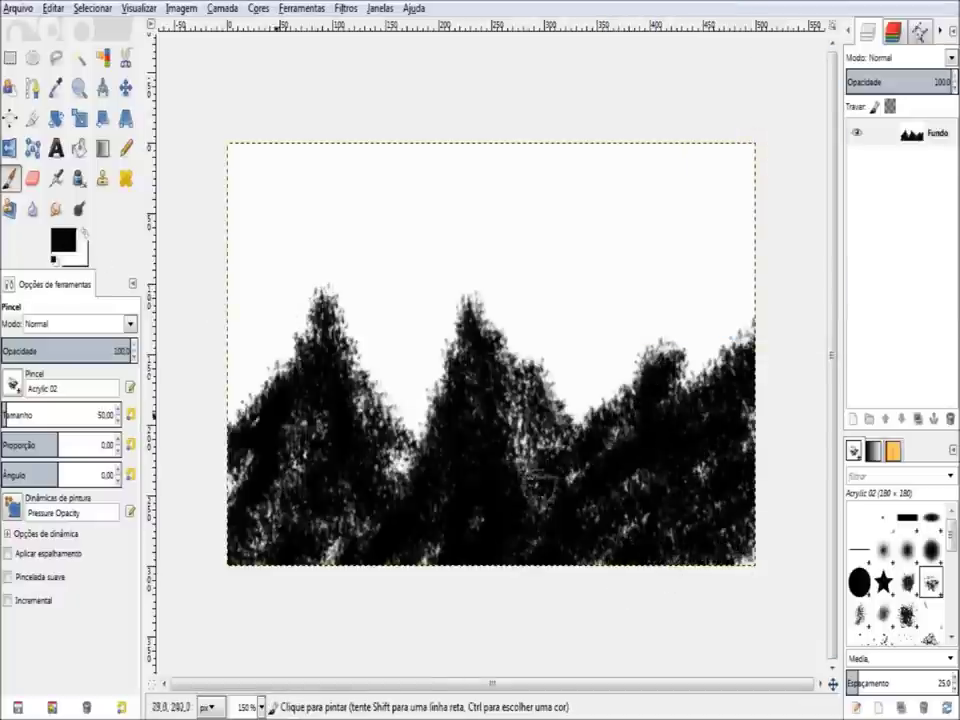
# - Set the brush size to 50 and undo a stray white stroke
pyautogui.press('x')
pyautogui.click(106, 413)
pyautogui.moveTo(245, 520); pyautogui.dragTo(320, 425)
pyautogui.hotkey('ctrl', 'z')
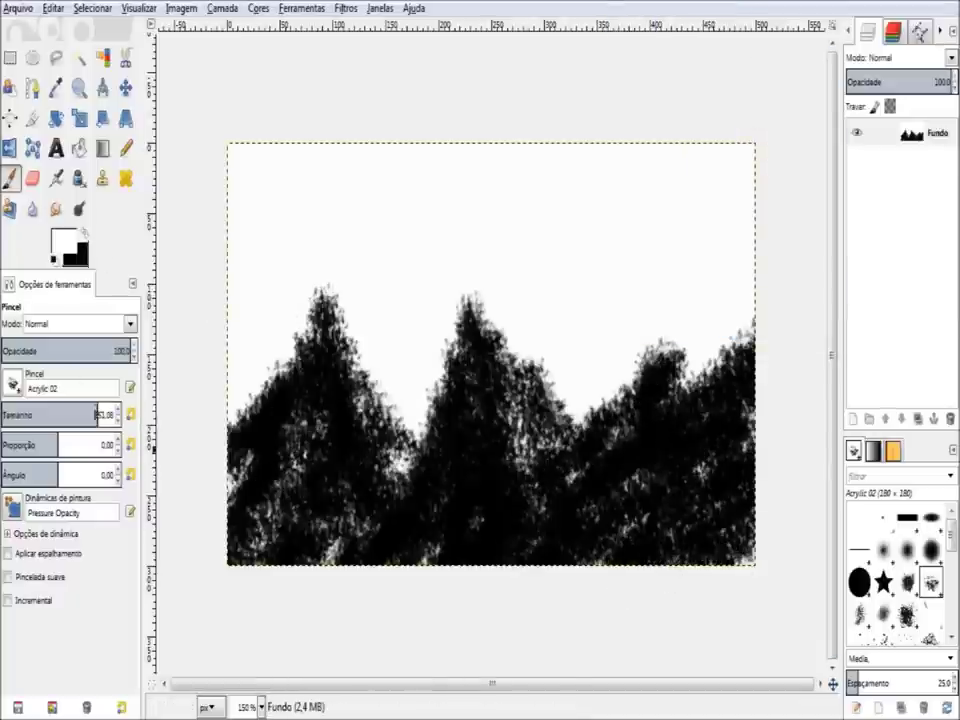
# - Try a dark grey stroke in the lower right, then undo it
pyautogui.click(63, 242)
pyautogui.click(656, 214)
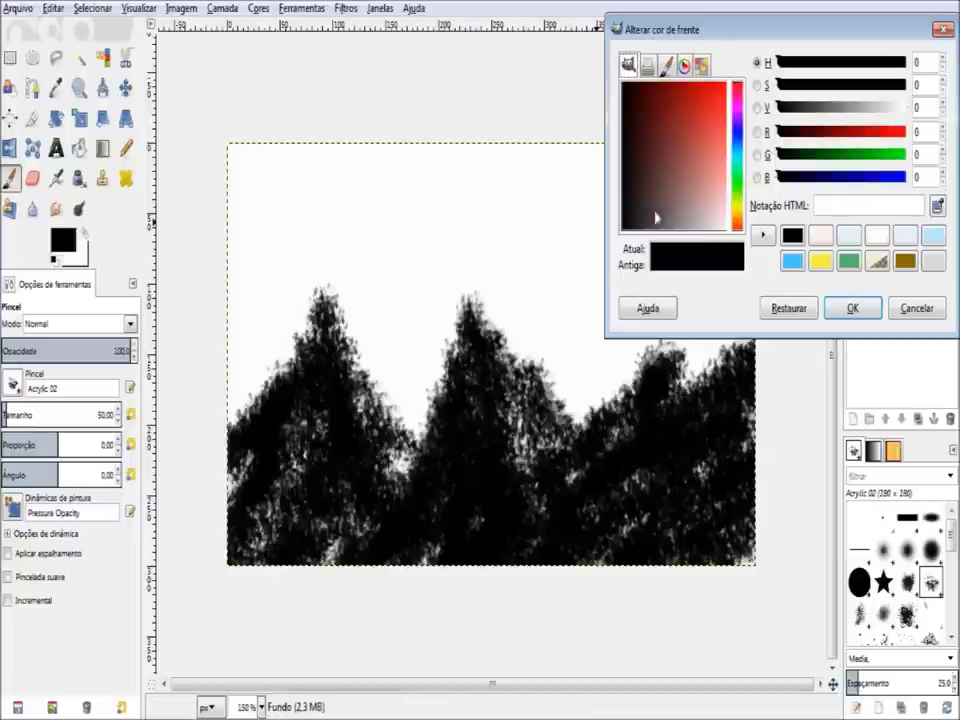
pyautogui.click(855, 306)
pyautogui.moveTo(640, 555); pyautogui.dragTo(762, 432)
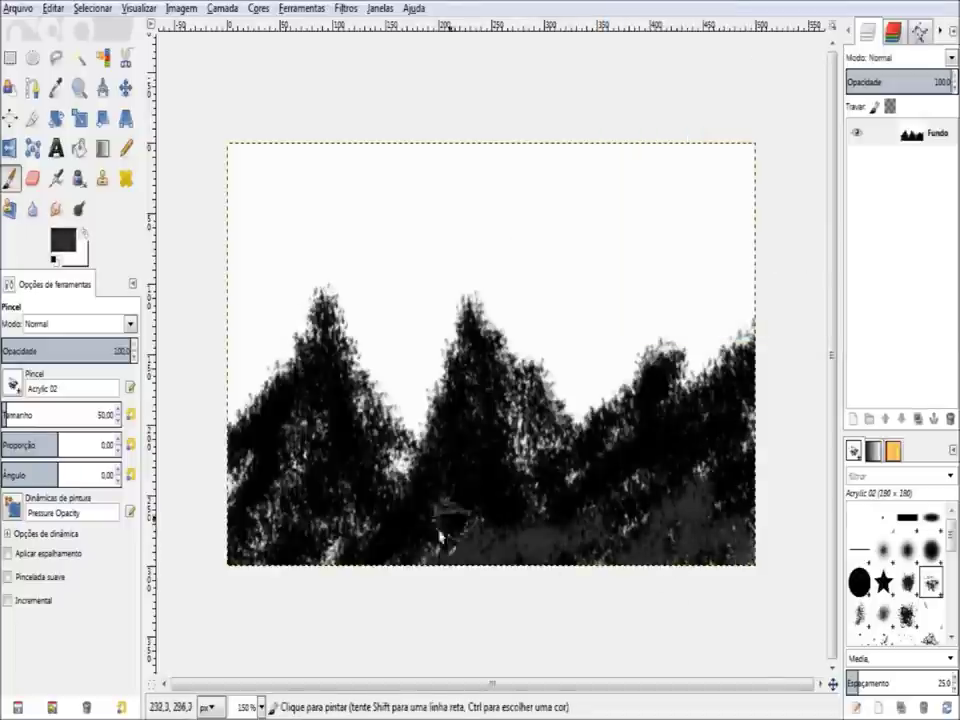
pyautogui.hotkey('ctrl', 'z')
# - Reset the foreground to black and begin a new 500×300 transparent layer
pyautogui.click(63, 242)
pyautogui.click(612, 135)
pyautogui.click(853, 306)
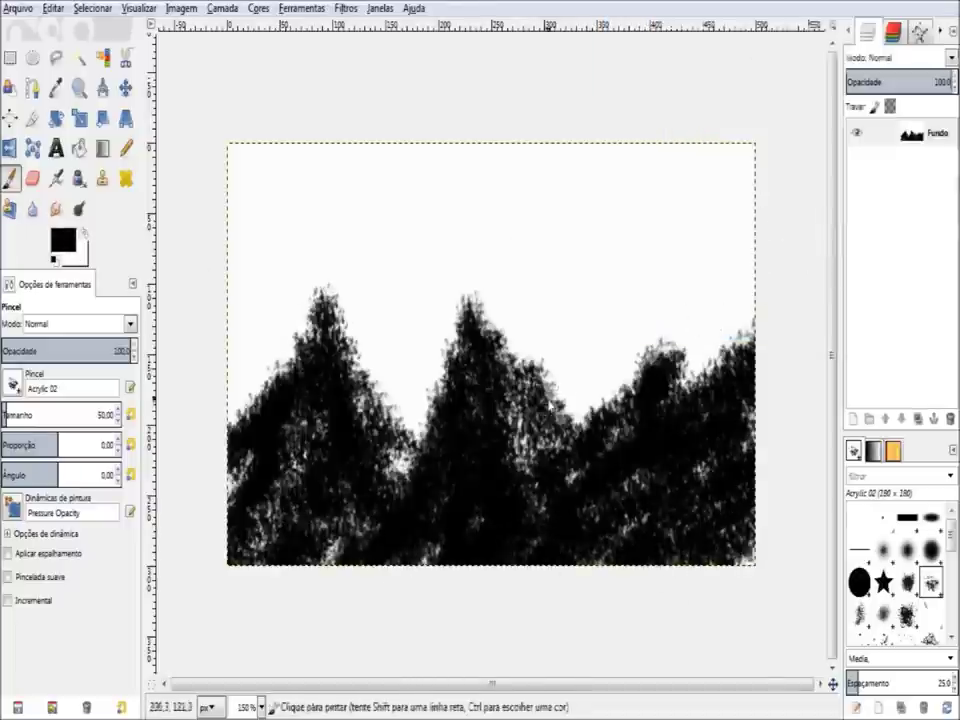
pyautogui.hotkey('ctrl', 'shift', 'n')
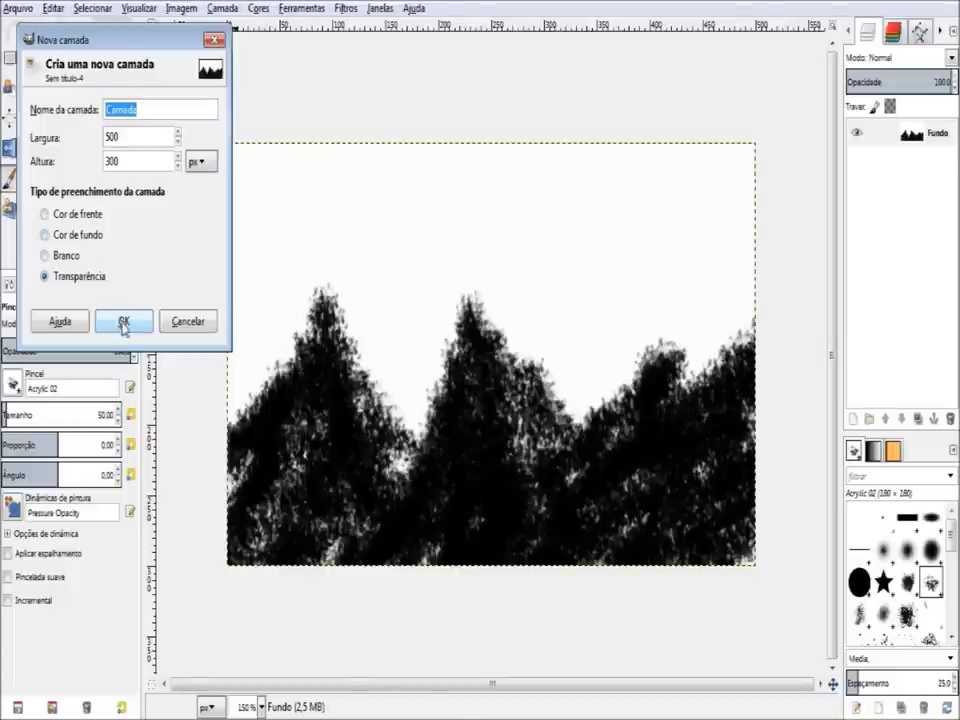
# - Add the transparent Camada layer above Fundo and paint black across the whole sky
pyautogui.click(123, 320)
pyautogui.moveTo(912, 158); pyautogui.dragTo(910, 128)
pyautogui.hotkey('ctrl', 'z')
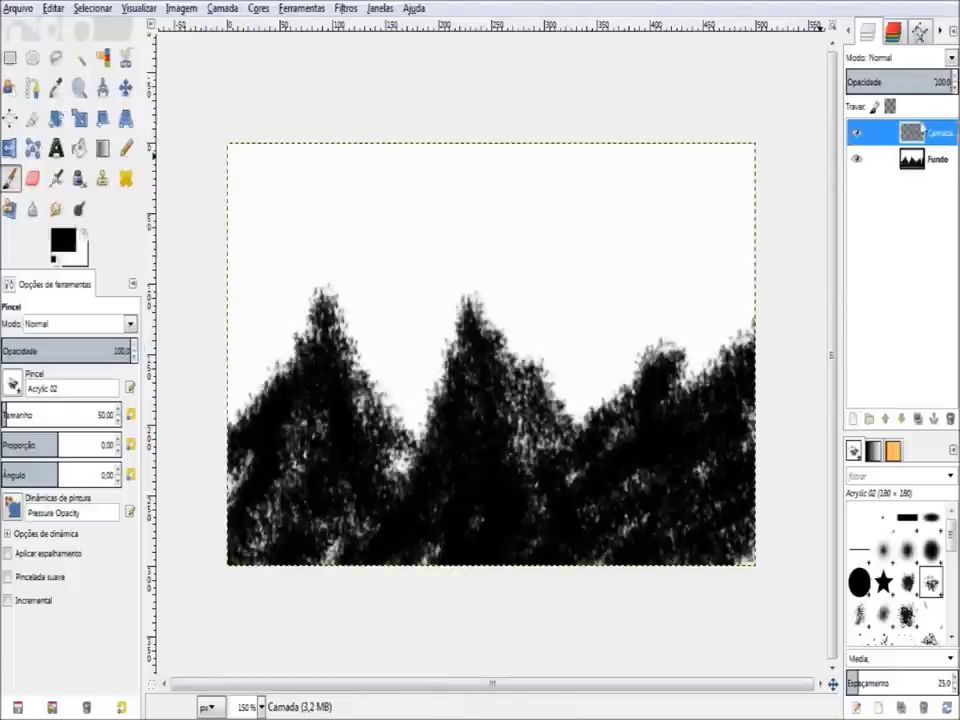
pyautogui.moveTo(240, 150)
pyautogui.mouseDown()
pyautogui.moveTo(368, 288)
pyautogui.moveTo(608, 395)
pyautogui.mouseUp()
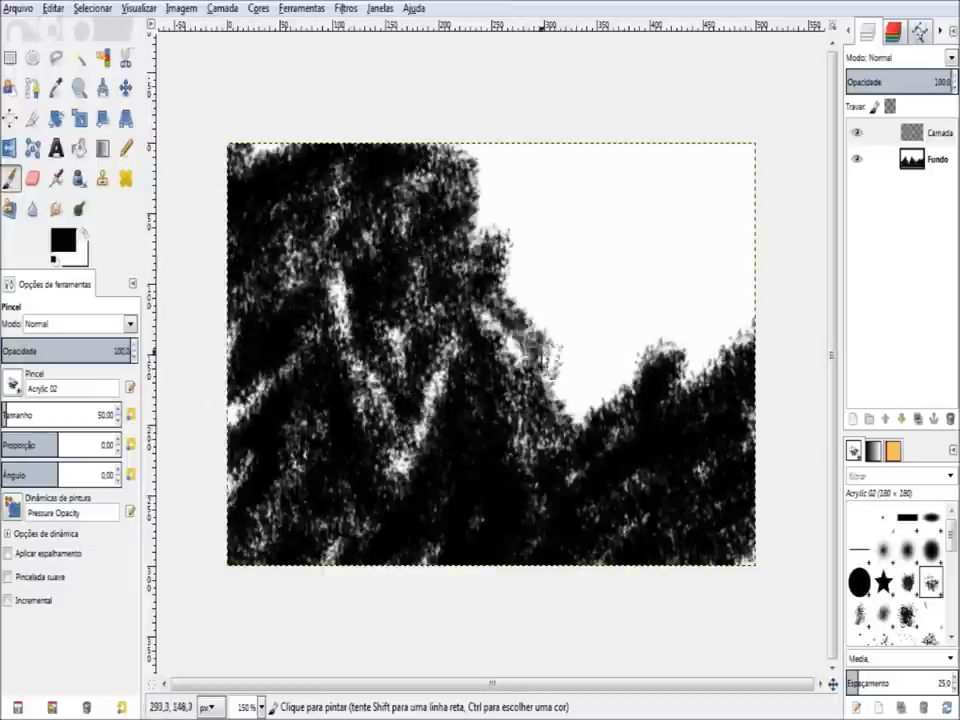
pyautogui.moveTo(608, 395)
pyautogui.mouseDown()
pyautogui.moveTo(590, 285)
pyautogui.moveTo(696, 139)
pyautogui.mouseUp()
pyautogui.moveTo(902, 82); pyautogui.dragTo(921, 84)
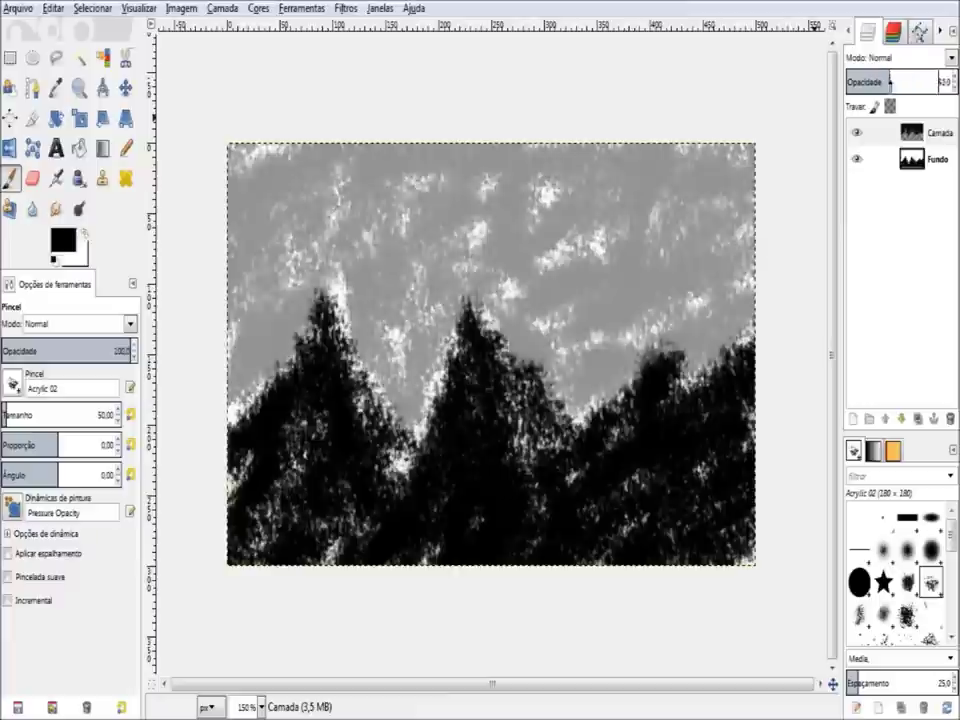
# - Cycle through blend modes for Camada, then begin another new layer
pyautogui.click(905, 57)
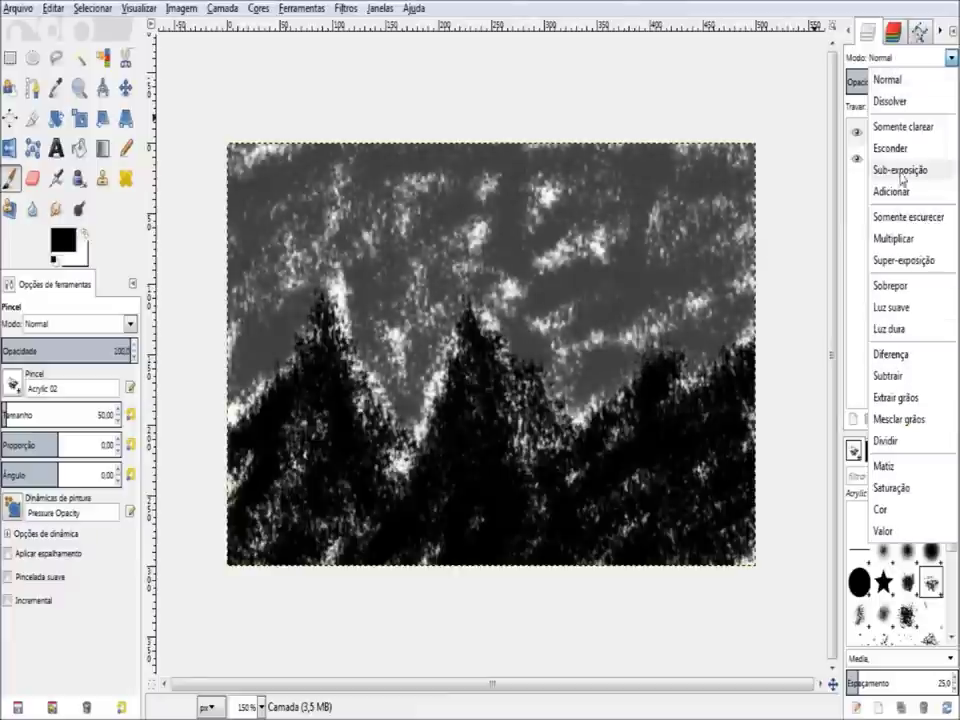
pyautogui.click(890, 101)
pyautogui.scroll(-3, 900, 58)
pyautogui.scroll(-3, 900, 58)
pyautogui.scroll(-3, 900, 58)
pyautogui.scroll(-3, 900, 58)
pyautogui.scroll(-3, 900, 58)
pyautogui.scroll(-2, 900, 58)
pyautogui.scroll(-2, 900, 58)
pyautogui.click(900, 60)
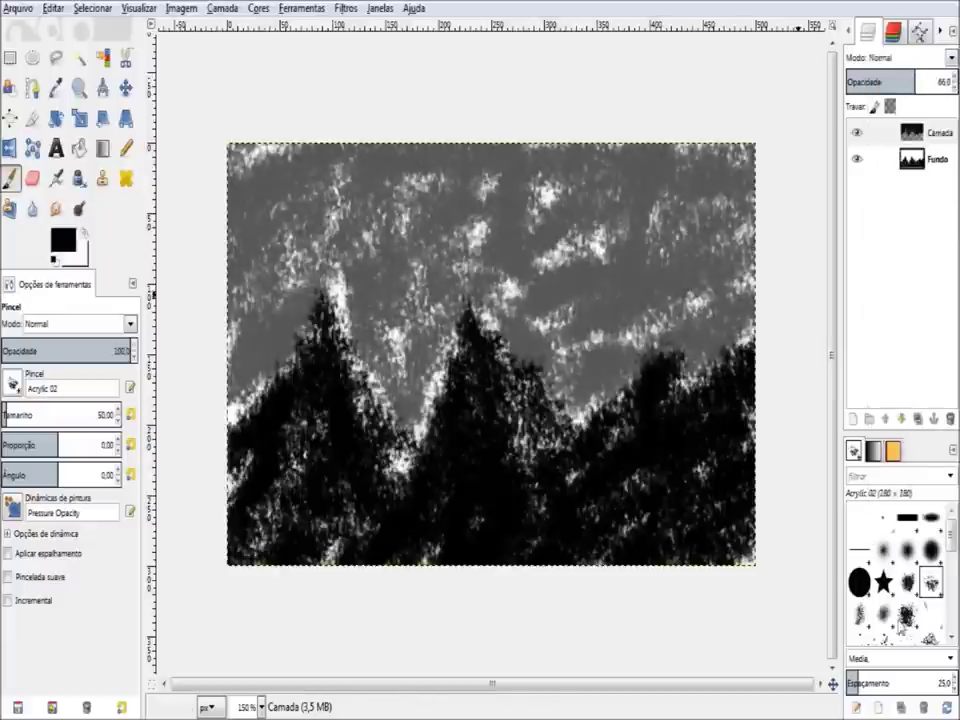
pyautogui.hotkey('shift', 'ctrl', 'n')
# - Add a third layer, paint black over the lower-left trees and lower its opacity to 40.7
pyautogui.press('Return')
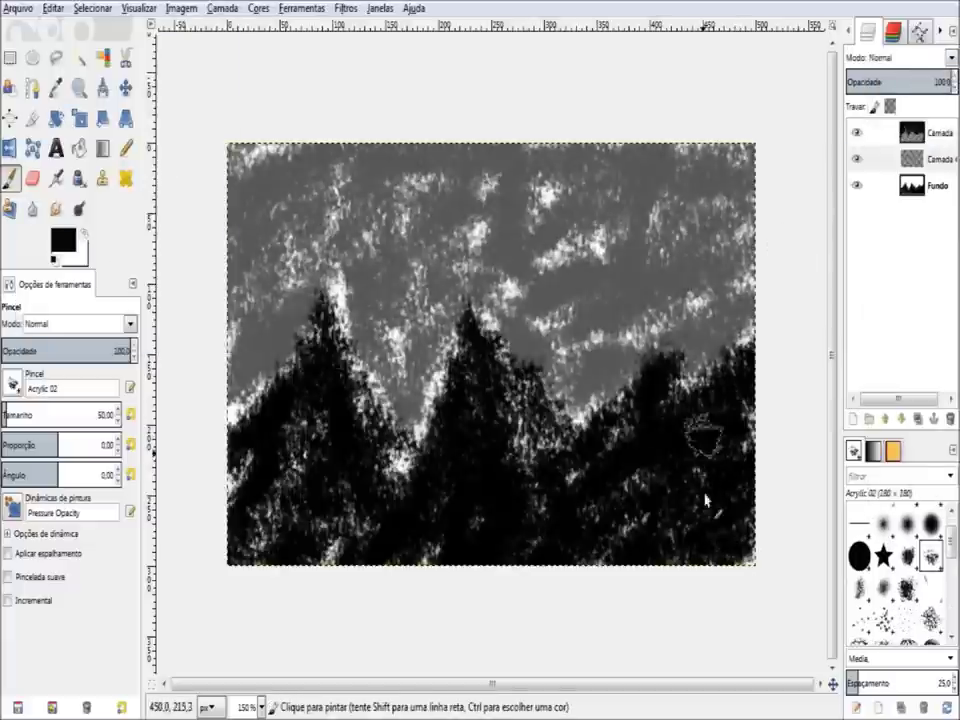
pyautogui.moveTo(294, 600); pyautogui.dragTo(326, 418)
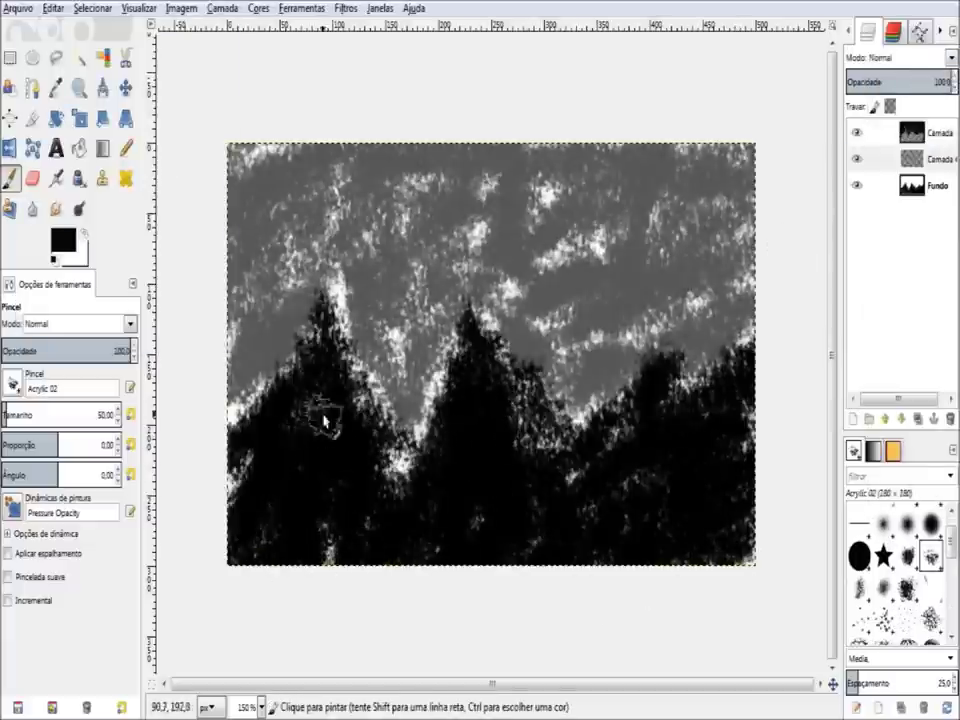
pyautogui.moveTo(907, 82); pyautogui.dragTo(878, 82)
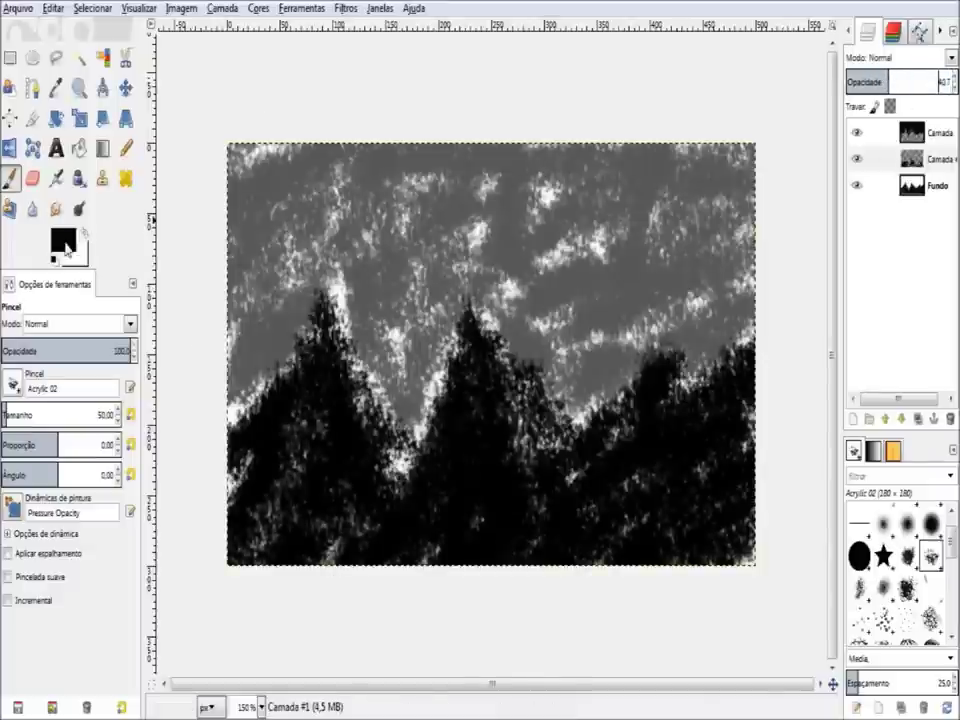
# - Paint dark grey 1a1a1a strokes over the lower trees
pyautogui.click(63, 240)
pyautogui.click(624, 212)
pyautogui.click(853, 306)
pyautogui.moveTo(653, 548)
pyautogui.mouseDown()
pyautogui.moveTo(489, 583)
pyautogui.moveTo(311, 493)
pyautogui.moveTo(491, 519)
pyautogui.moveTo(661, 437)
pyautogui.mouseUp()
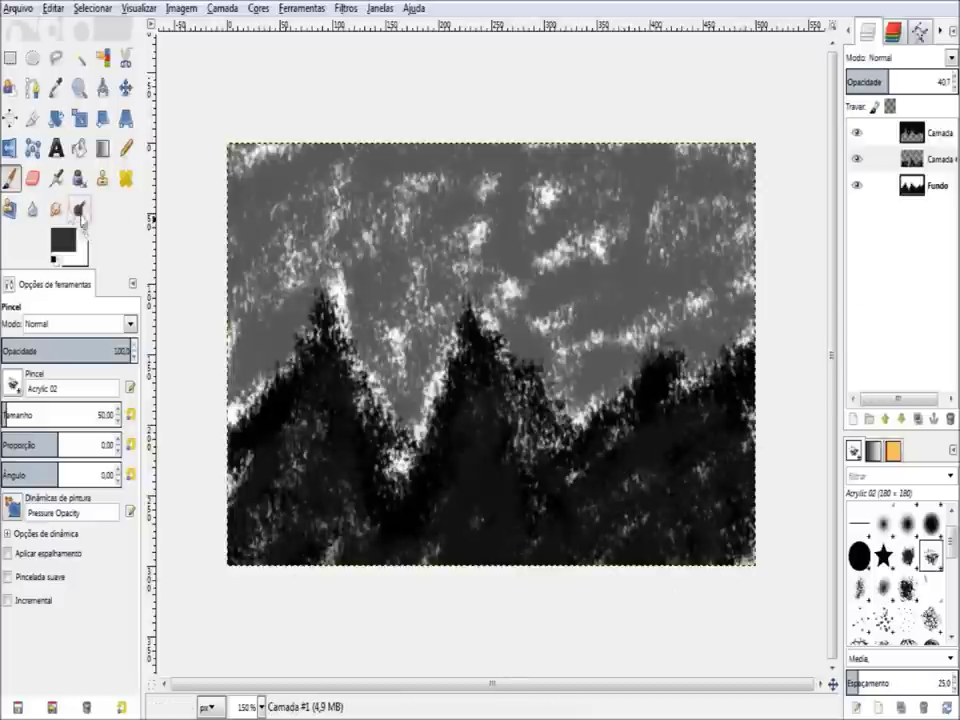
pyautogui.click(55, 208)
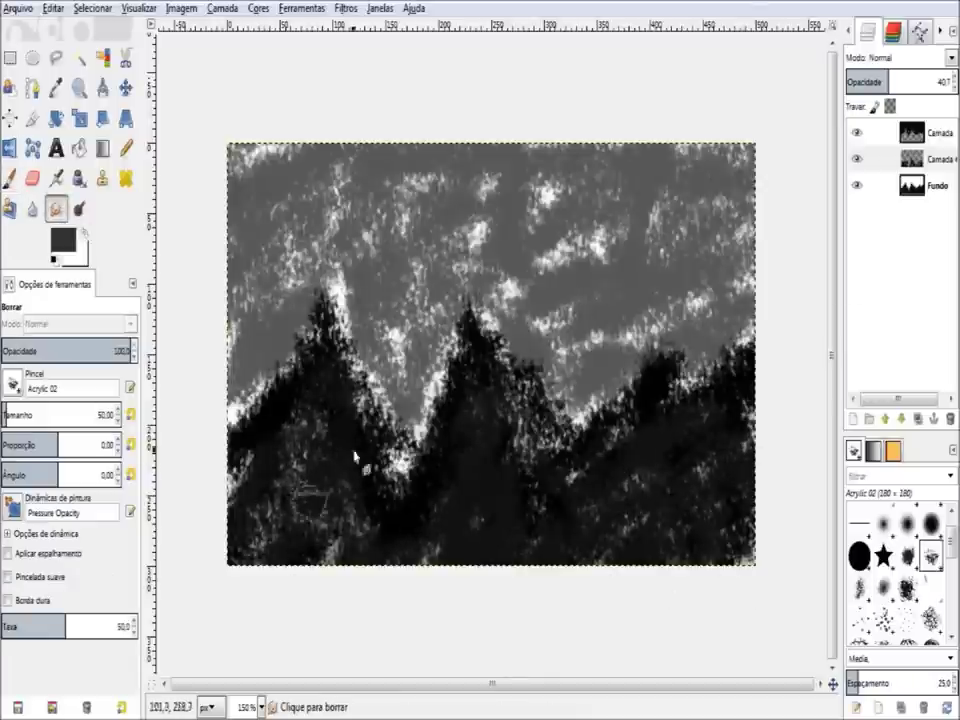
# - Choose the 2. Hardness 050 brush, delete the middle Camada layer and flatten into Fundo
pyautogui.click(930, 523)
pyautogui.click(906, 523)
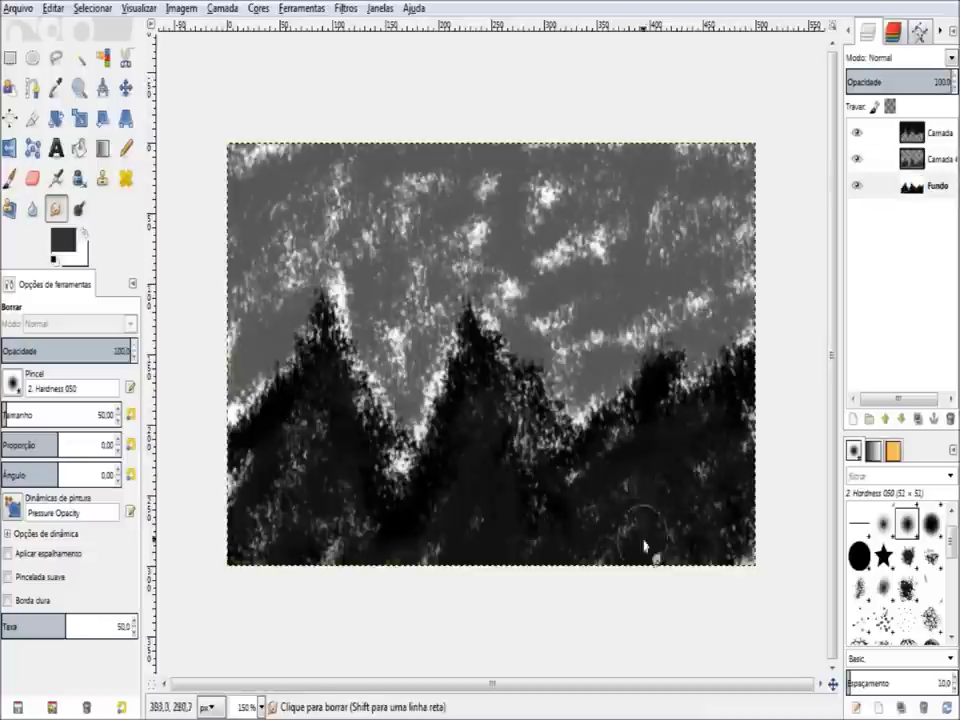
pyautogui.click(930, 159)
pyautogui.rightClick(914, 172)
pyautogui.click(790, 309)
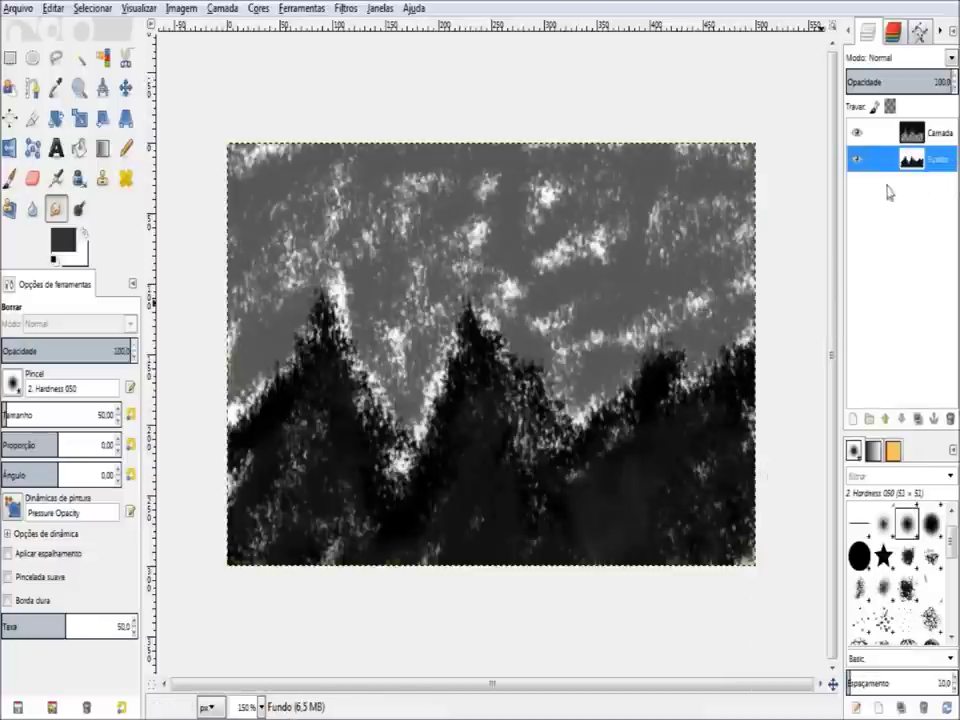
pyautogui.rightClick(921, 145)
pyautogui.click(810, 294)
# - Smudge the tree edges and treetops upward into streaks
pyautogui.moveTo(724, 476)
pyautogui.mouseDown()
pyautogui.moveTo(636, 450)
pyautogui.moveTo(493, 364)
pyautogui.moveTo(521, 564)
pyautogui.mouseUp()
pyautogui.hotkey('ctrl', 'z')
pyautogui.hotkey('ctrl', 'z')
pyautogui.hotkey('ctrl', 'z')
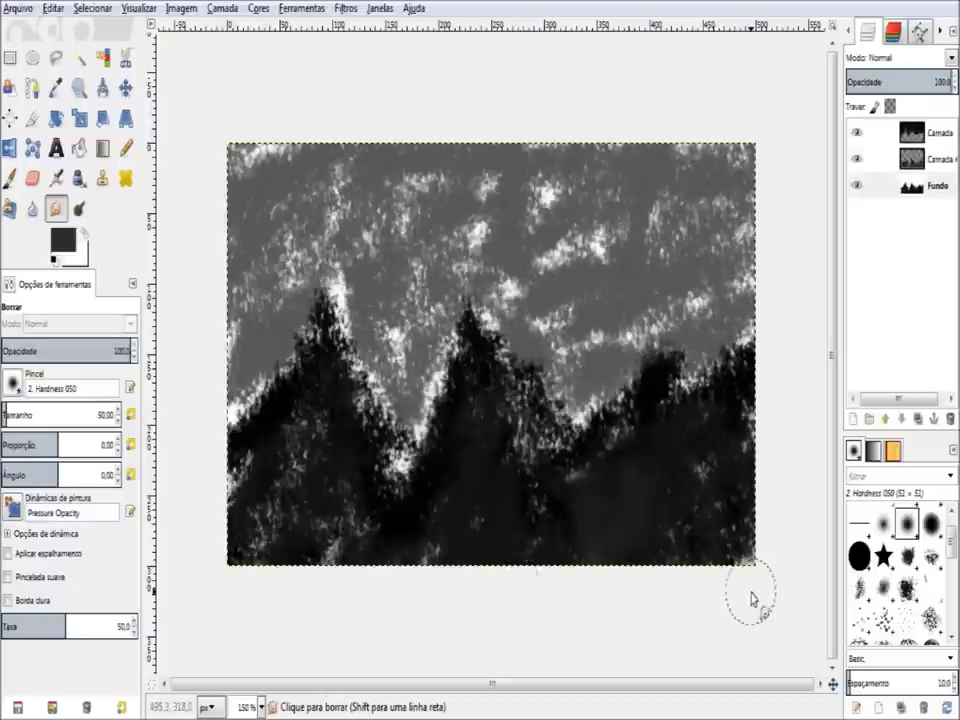
pyautogui.hotkey('ctrl', 'y')
pyautogui.hotkey('ctrl', 'y')
pyautogui.moveTo(545, 410); pyautogui.dragTo(465, 300)
pyautogui.moveTo(430, 365); pyautogui.dragTo(370, 255)
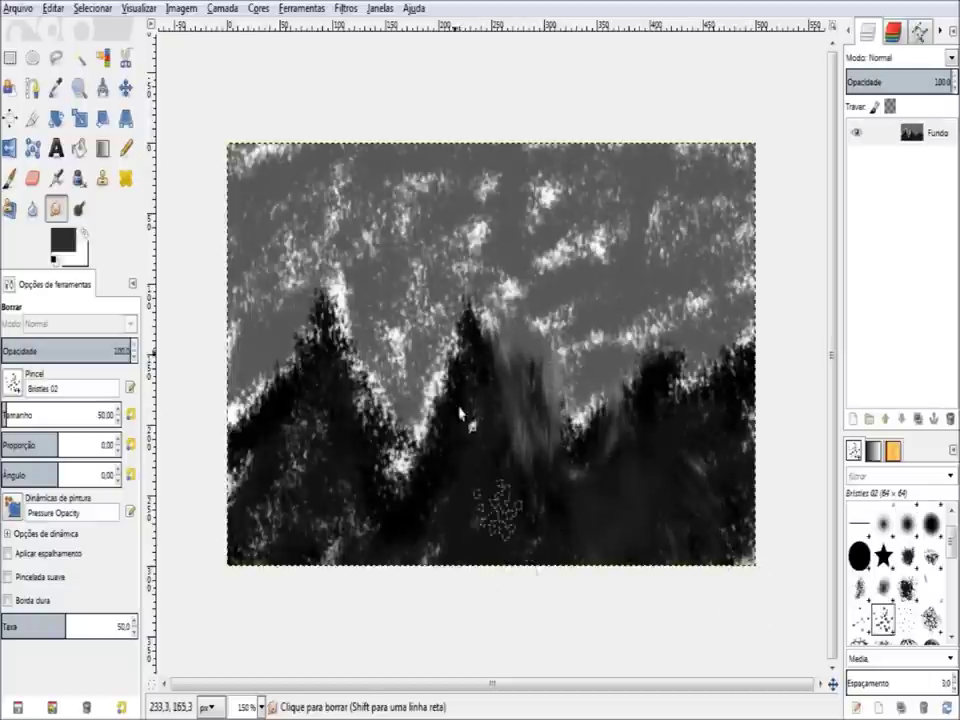
pyautogui.moveTo(380, 405); pyautogui.dragTo(330, 250)
pyautogui.moveTo(280, 330); pyautogui.dragTo(230, 230)
# - Smooth the lower-left trees and sky speckles, then duplicate the Fundo layer
pyautogui.moveTo(274, 540); pyautogui.dragTo(240, 380)
pyautogui.moveTo(260, 520); pyautogui.dragTo(345, 535)
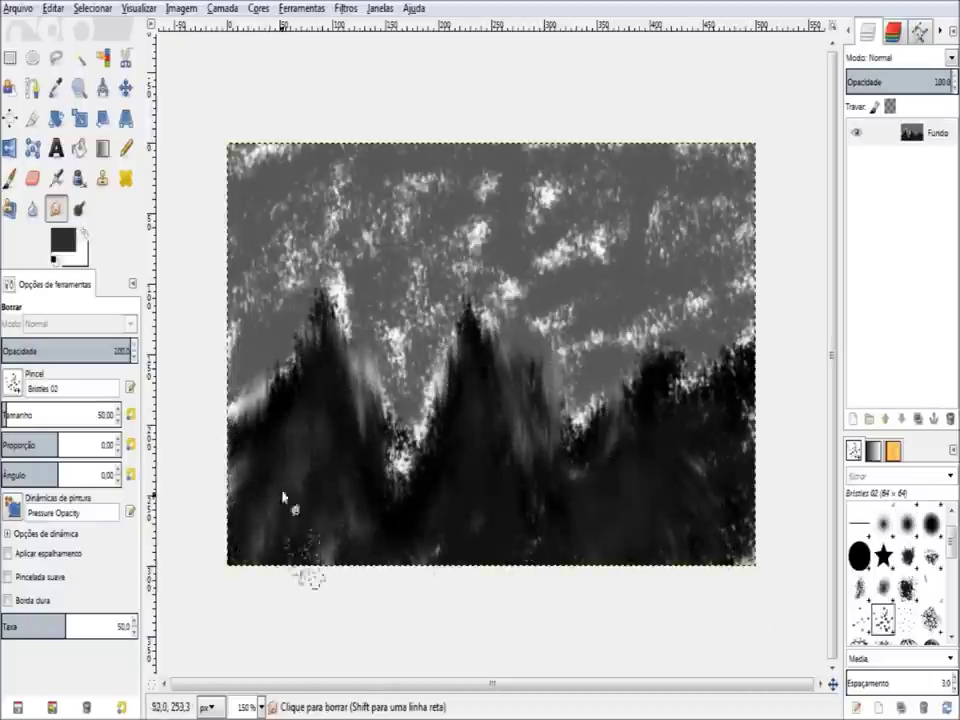
pyautogui.moveTo(660, 440)
pyautogui.mouseDown()
pyautogui.moveTo(650, 340)
pyautogui.moveTo(464, 192)
pyautogui.moveTo(368, 258)
pyautogui.moveTo(247, 274)
pyautogui.mouseUp()
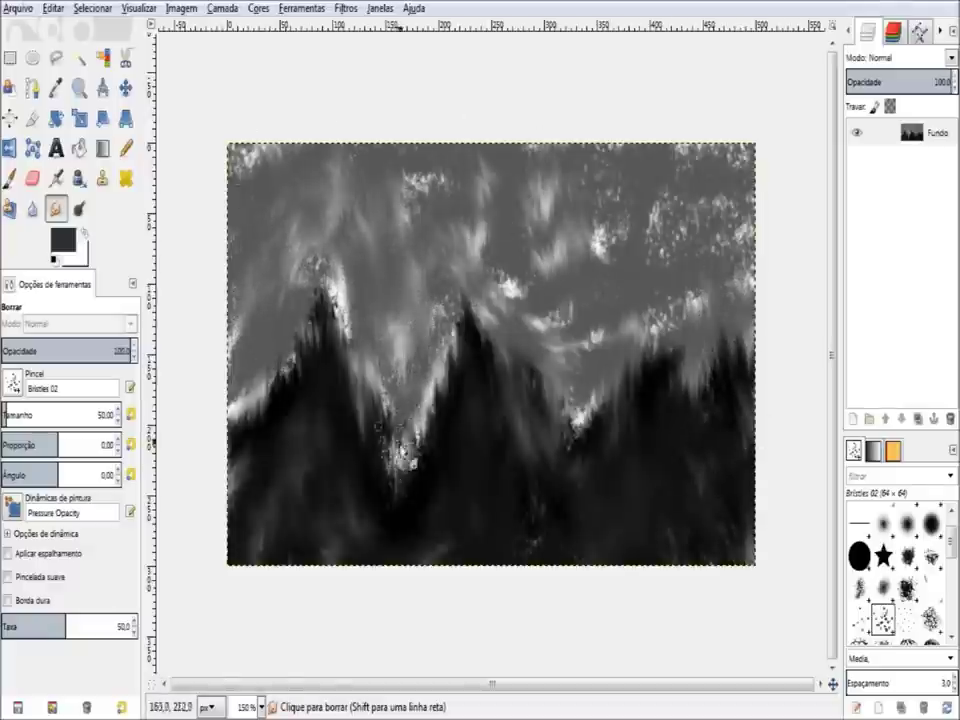
pyautogui.moveTo(630, 155); pyautogui.dragTo(658, 222)
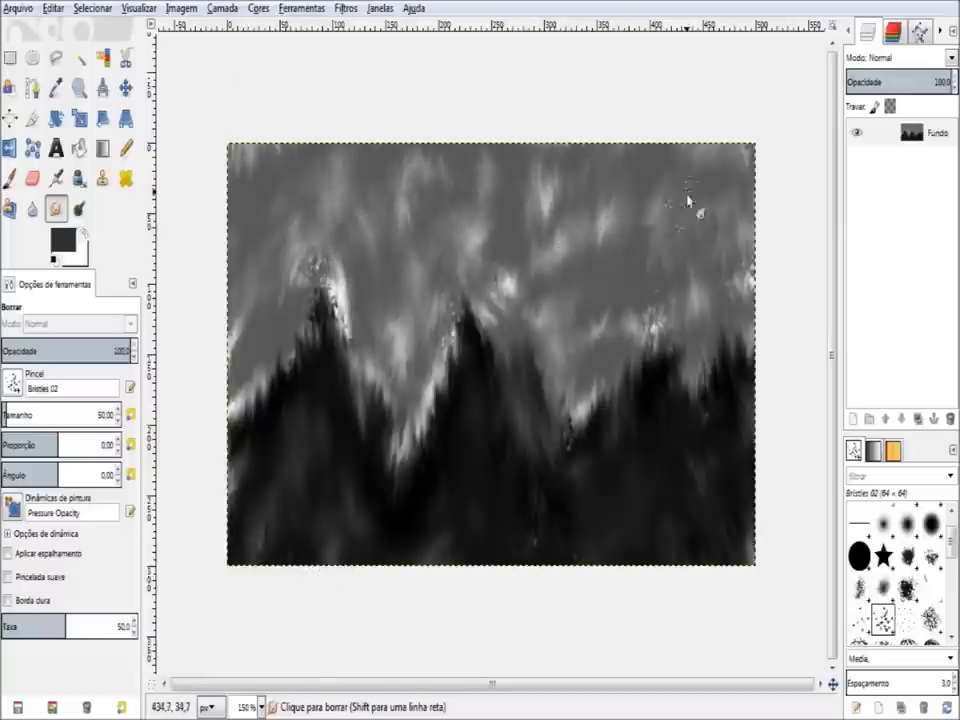
pyautogui.click(918, 420)
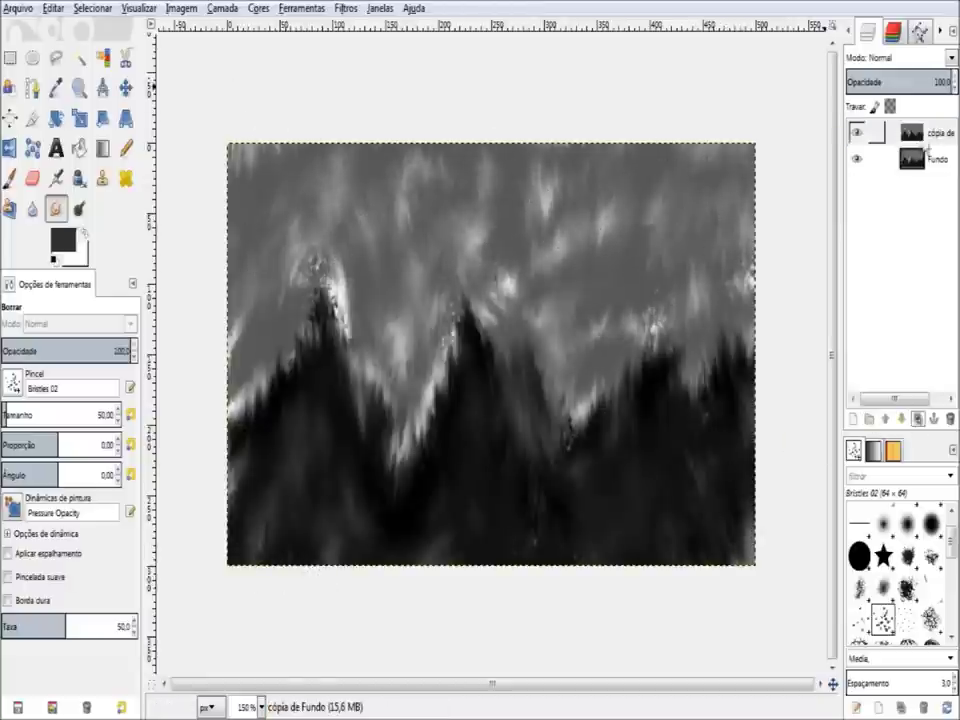
# - Apply a hue-saturation adjustment to the Fundo copy
pyautogui.click(258, 8)
pyautogui.press('Return')
pyautogui.moveTo(580, 341)
pyautogui.mouseDown()
pyautogui.moveTo(527, 341)
pyautogui.moveTo(591, 341)
pyautogui.moveTo(621, 364)
pyautogui.moveTo(582, 364)
pyautogui.moveTo(514, 388)
pyautogui.moveTo(620, 388)
pyautogui.mouseUp()
pyautogui.moveTo(591, 341)
pyautogui.mouseDown()
pyautogui.moveTo(510, 341)
pyautogui.moveTo(587, 341)
pyautogui.moveTo(574, 341)
pyautogui.mouseUp()
pyautogui.click(598, 475)
# - Colorize the copy red (hue 360, saturation 75, lightness -13) and hide it
pyautogui.click(258, 8)
pyautogui.click(281, 76)
pyautogui.moveTo(578, 186); pyautogui.dragTo(648, 190)
pyautogui.moveTo(576, 204)
pyautogui.mouseDown()
pyautogui.moveTo(506, 203)
pyautogui.moveTo(604, 211)
pyautogui.moveTo(546, 228)
pyautogui.moveTo(573, 233)
pyautogui.mouseUp()
pyautogui.moveTo(543, 70)
pyautogui.mouseDown()
pyautogui.moveTo(717, 438)
pyautogui.moveTo(728, 552)
pyautogui.moveTo(715, 375)
pyautogui.mouseUp()
pyautogui.moveTo(820, 483); pyautogui.dragTo(685, 484)
pyautogui.moveTo(659, 373)
pyautogui.mouseDown()
pyautogui.moveTo(720, 491)
pyautogui.moveTo(709, 457)
pyautogui.mouseUp()
pyautogui.moveTo(735, 566); pyautogui.dragTo(870, 566)
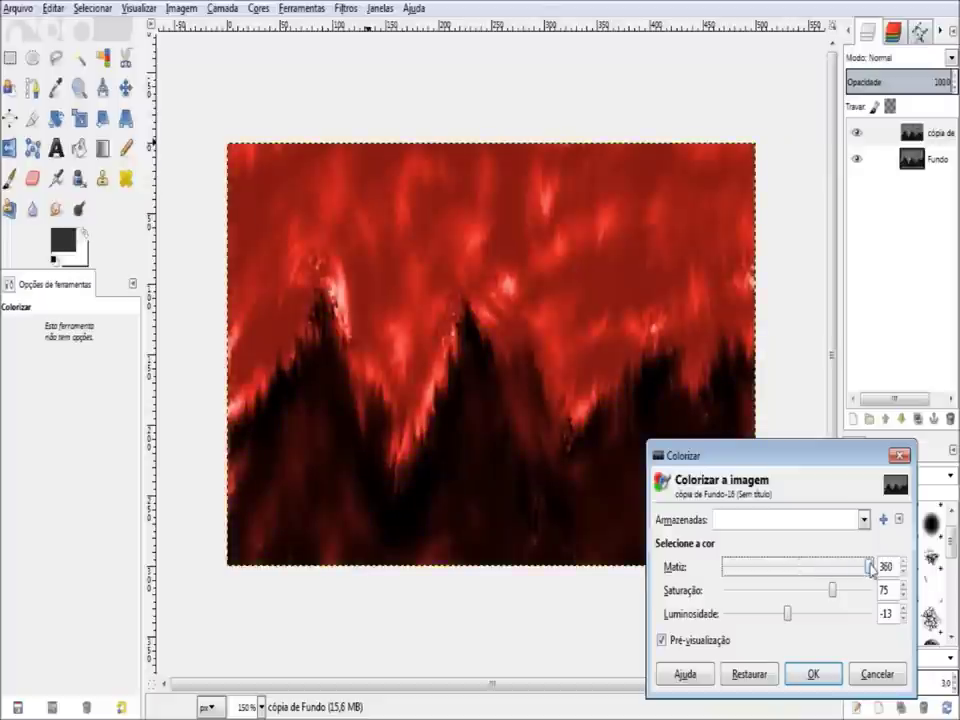
pyautogui.click(813, 674)
pyautogui.click(857, 134)
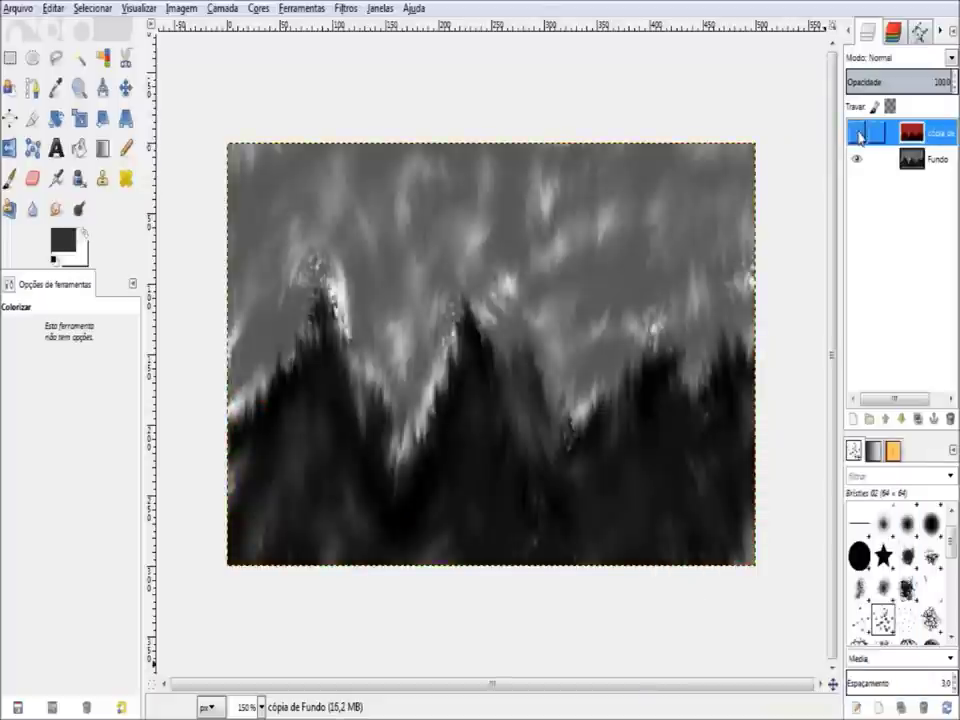
# - Toggle the red copy's visibility back on and smudge part of the red image
pyautogui.click(857, 134)
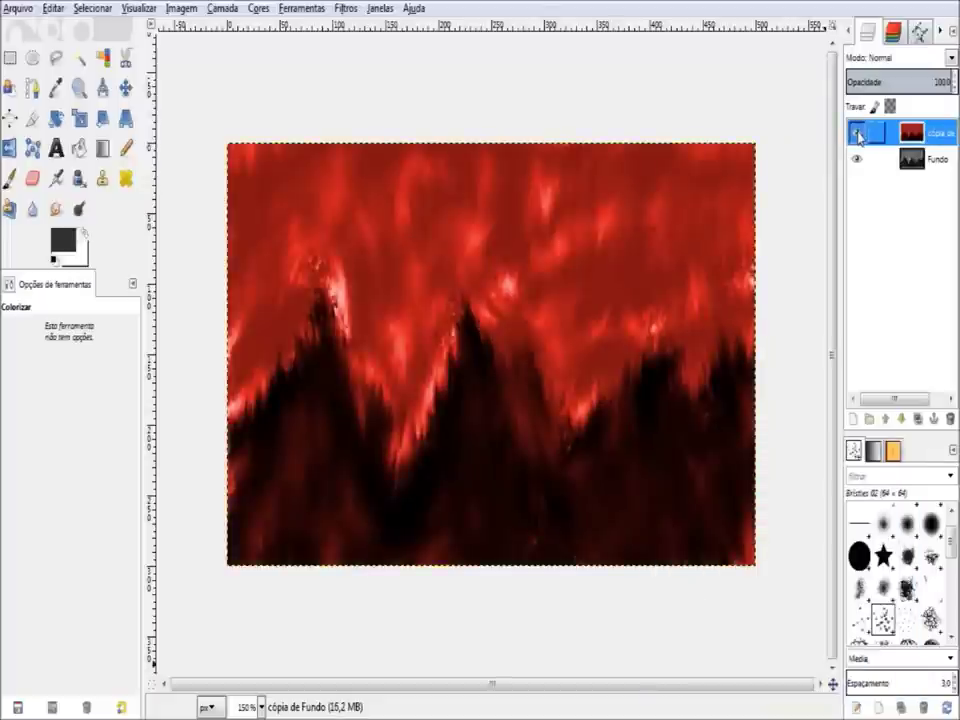
pyautogui.click(857, 134)
pyautogui.click(857, 134)
pyautogui.keyDown('ctrl'); pyautogui.scroll(1, 231, 439); pyautogui.keyUp('ctrl')
pyautogui.moveTo(400, 684); pyautogui.dragTo(469, 706)
pyautogui.keyDown('ctrl'); pyautogui.scroll(-1, 474, 533); pyautogui.keyUp('ctrl')
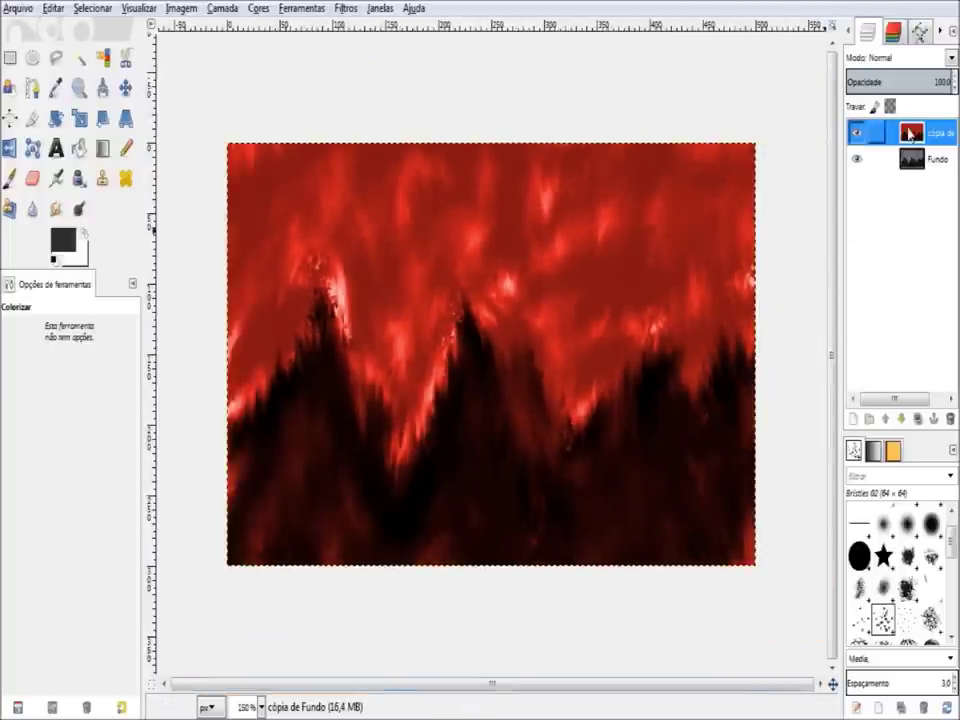
pyautogui.click(56, 209)
pyautogui.click(390, 540)
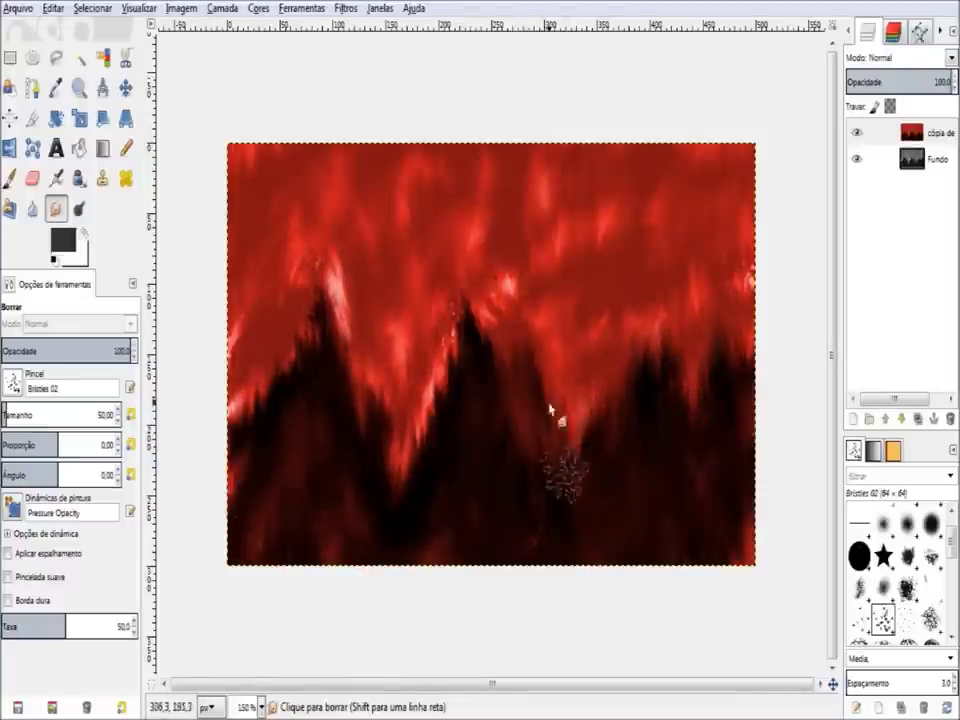
# - Try blend modes like Somente clarear on the copy, settling back on Normal
pyautogui.click(905, 58)
pyautogui.click(880, 129)
pyautogui.scroll(-1, 918, 62)
pyautogui.scroll(-1, 918, 62)
pyautogui.scroll(-3, 918, 62)
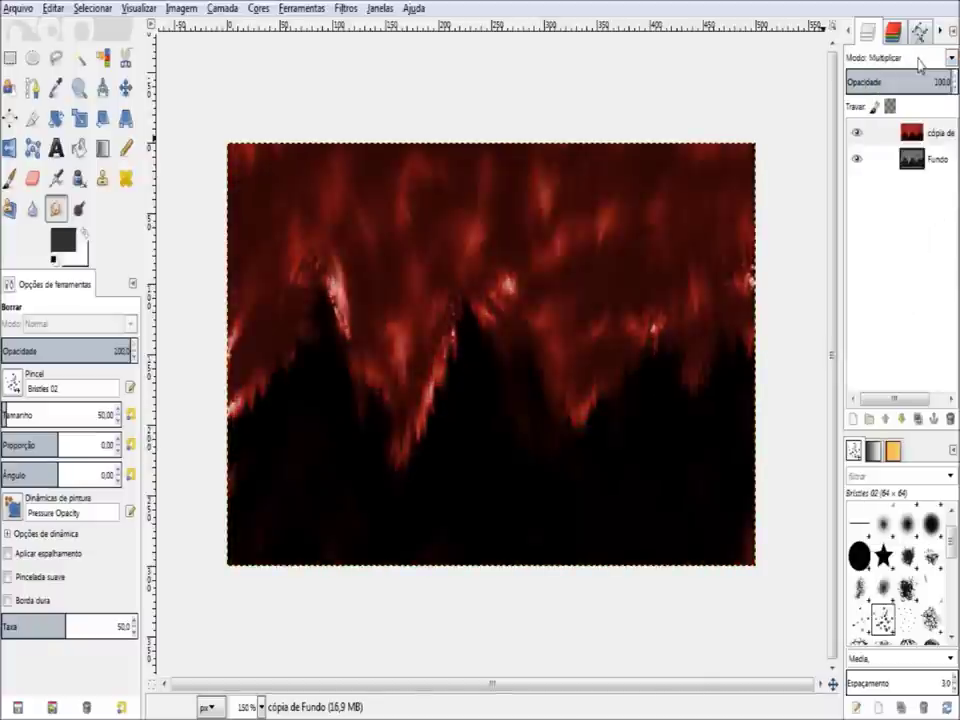
pyautogui.scroll(-5, 918, 62)
pyautogui.scroll(-2, 918, 62)
pyautogui.scroll(-5, 918, 62)
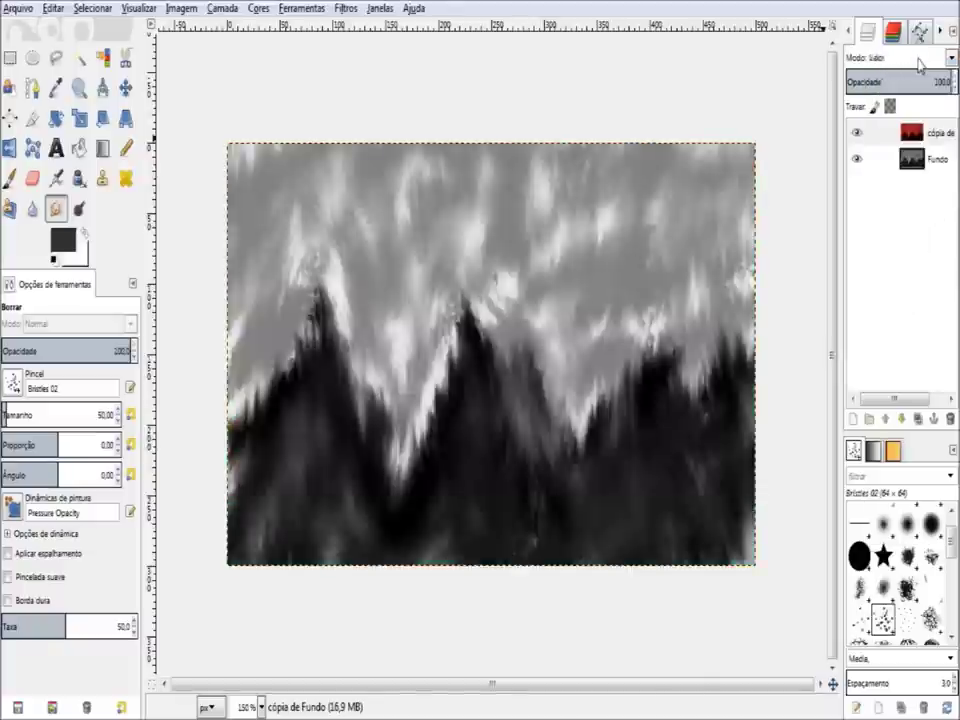
pyautogui.scroll(20, 918, 62)
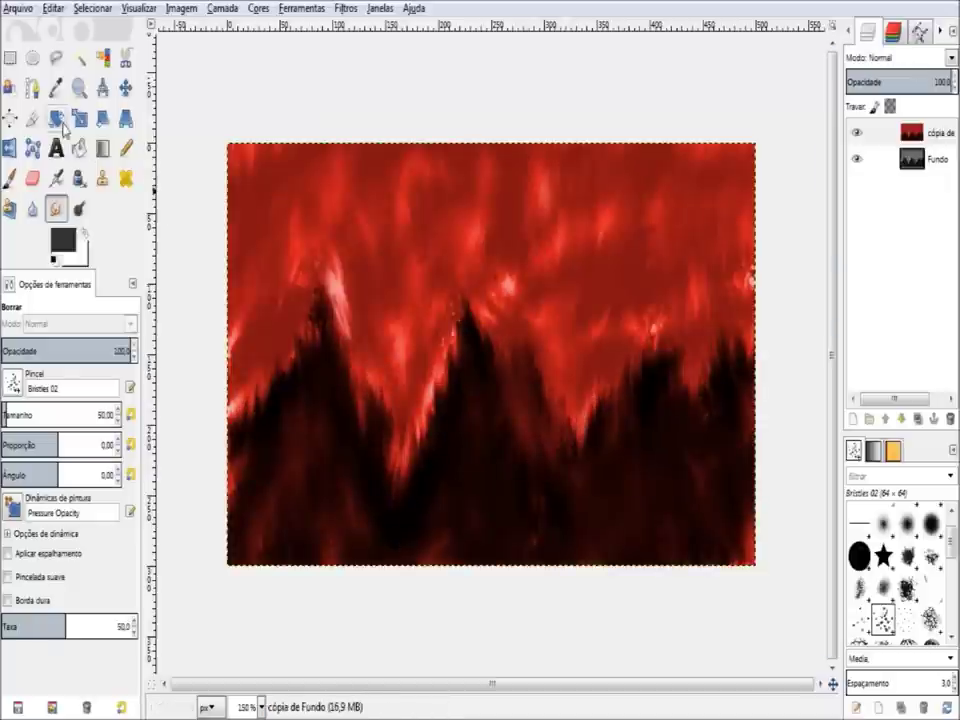
pyautogui.click(18, 150)
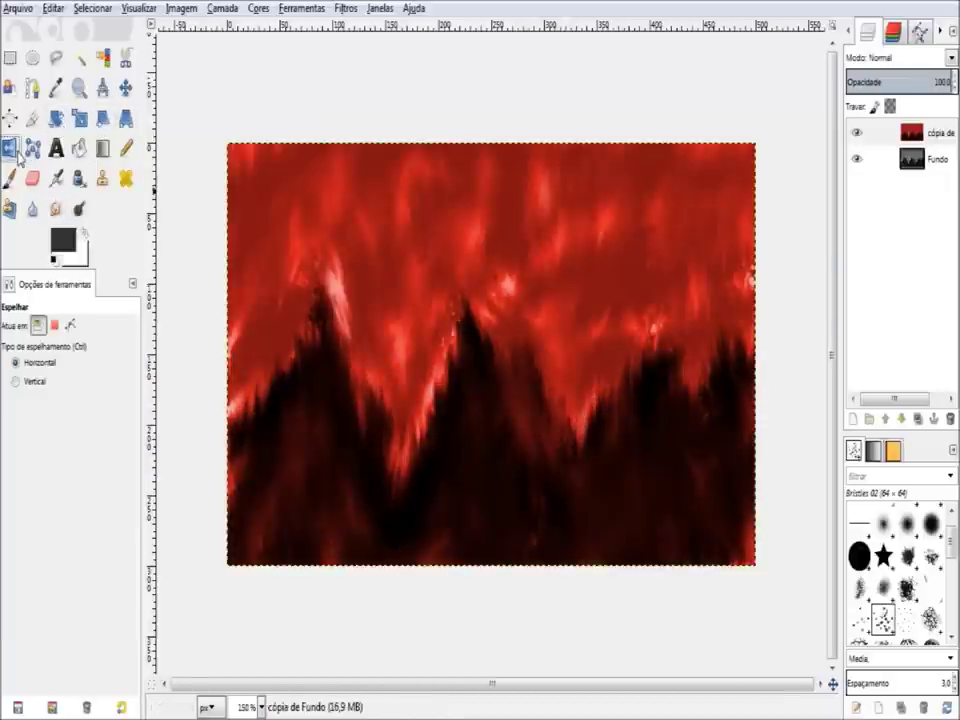
# - Flip the red layer vertically so the flames rise from the bottom
pyautogui.keyDown('ctrl'); pyautogui.click(429, 386); pyautogui.keyUp('ctrl')
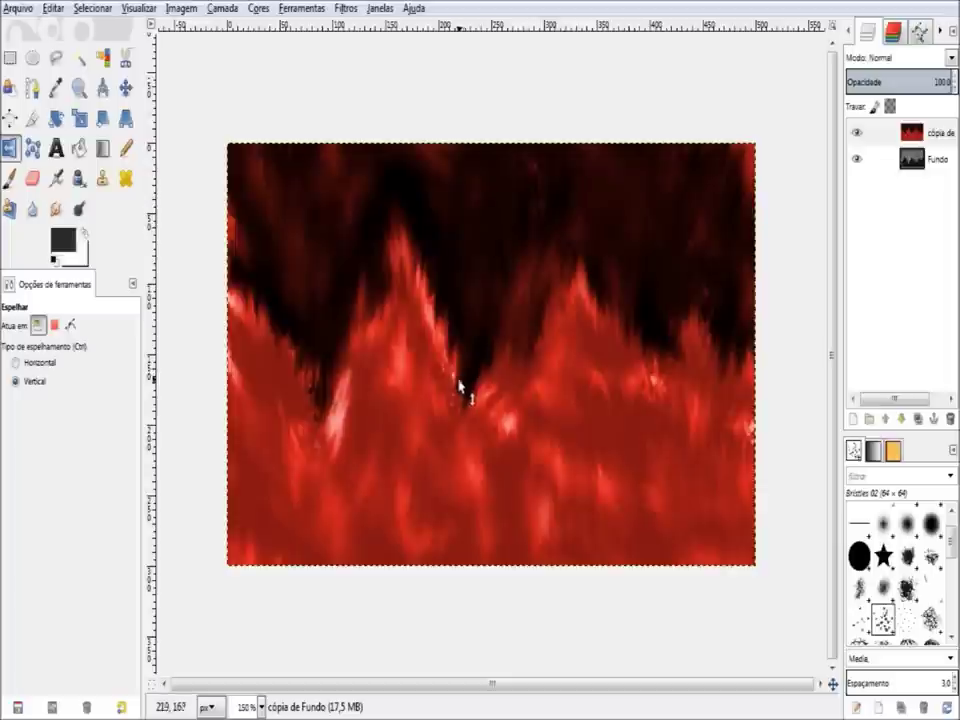
pyautogui.click(463, 378)
pyautogui.hotkey('ctrl', 'z')
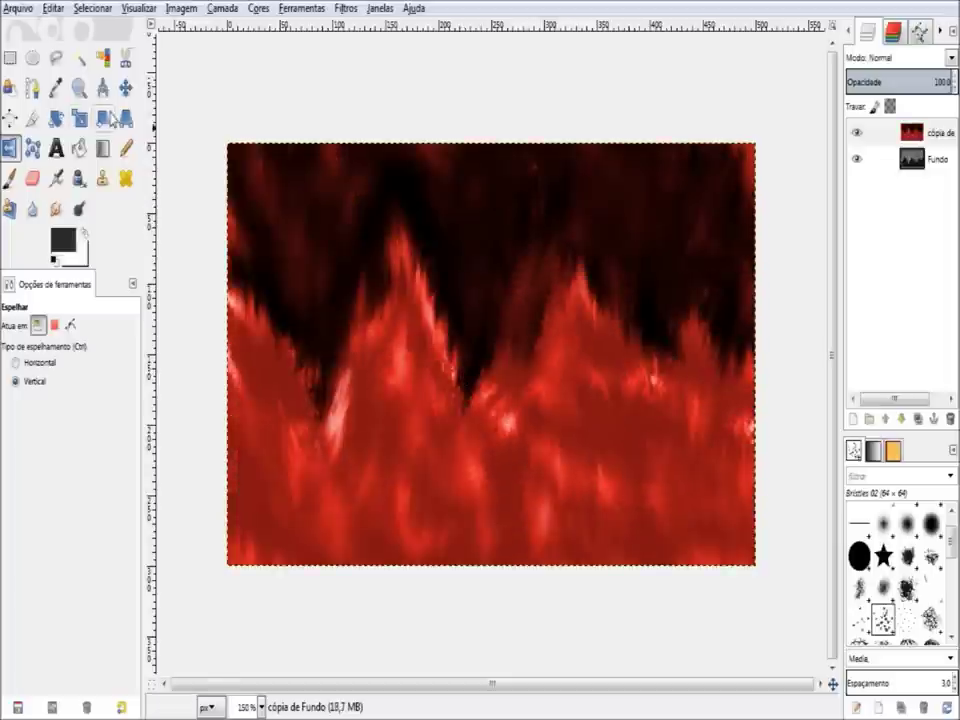
# - Paint yellow flames along the bottom of the image
pyautogui.click(10, 178)
pyautogui.click(62, 240)
pyautogui.click(737, 207)
pyautogui.click(700, 215)
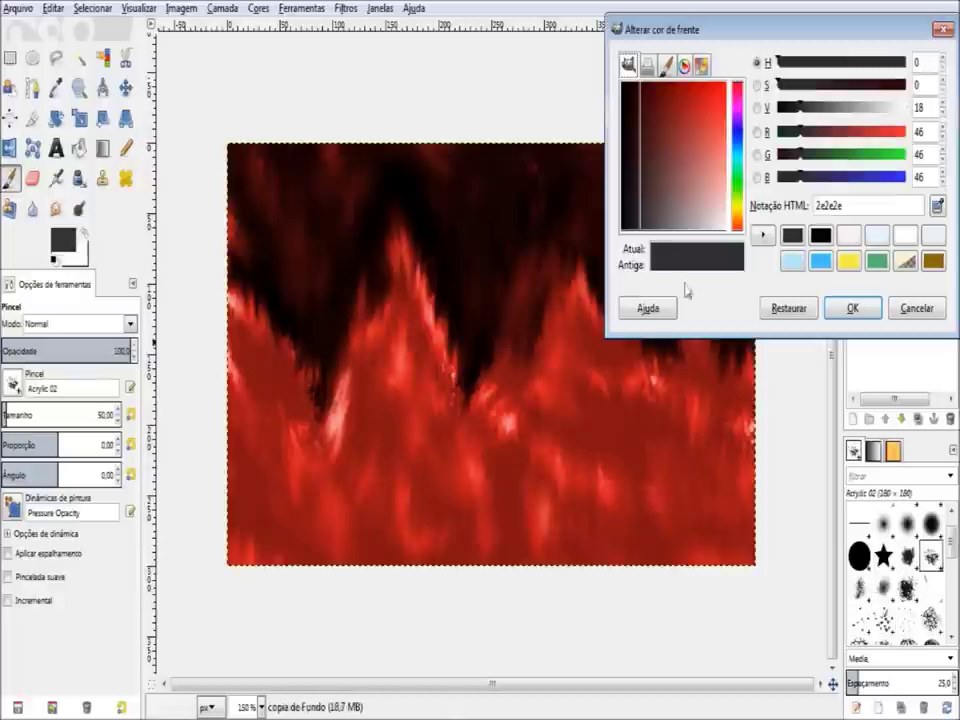
pyautogui.click(851, 308)
pyautogui.moveTo(720, 545)
pyautogui.mouseDown()
pyautogui.moveTo(686, 470)
pyautogui.moveTo(590, 505)
pyautogui.moveTo(555, 540)
pyautogui.moveTo(446, 508)
pyautogui.moveTo(327, 518)
pyautogui.moveTo(242, 561)
pyautogui.mouseUp()
# - Paint black strokes along the base of the flames
pyautogui.click(62, 240)
pyautogui.click(690, 285)
pyautogui.click(851, 308)
pyautogui.moveTo(495, 545)
pyautogui.mouseDown()
pyautogui.moveTo(490, 530)
pyautogui.moveTo(313, 566)
pyautogui.moveTo(666, 561)
pyautogui.moveTo(613, 568)
pyautogui.mouseUp()
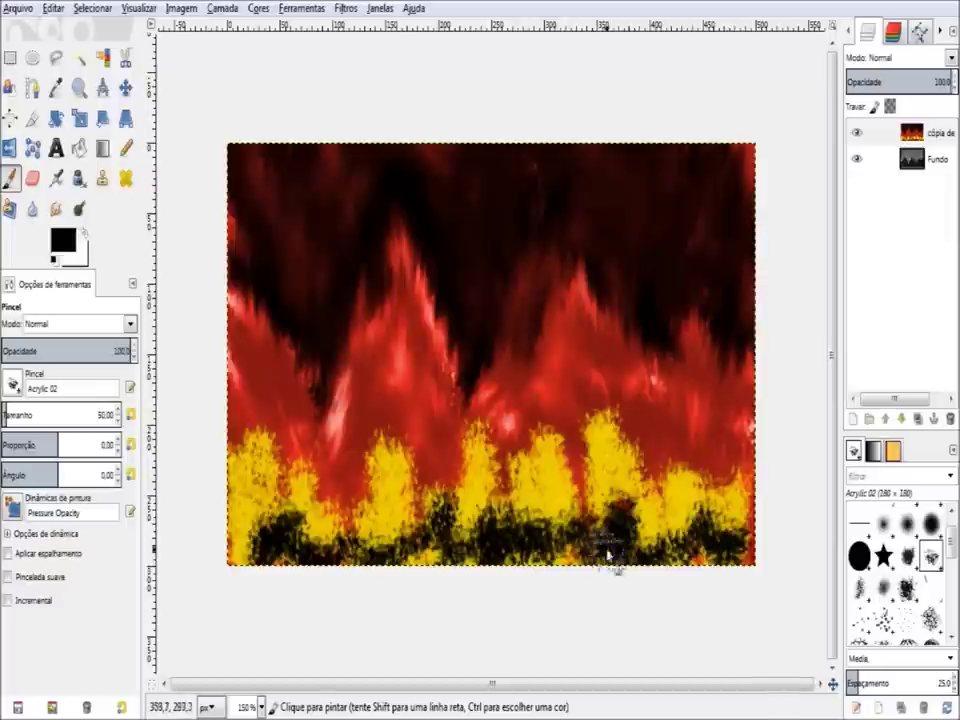
# - Smudge the lower yellow and black paint into a soft blend with a soft round brush
pyautogui.click(56, 209)
pyautogui.moveTo(297, 560)
pyautogui.mouseDown()
pyautogui.moveTo(251, 450)
pyautogui.moveTo(350, 505)
pyautogui.mouseUp()
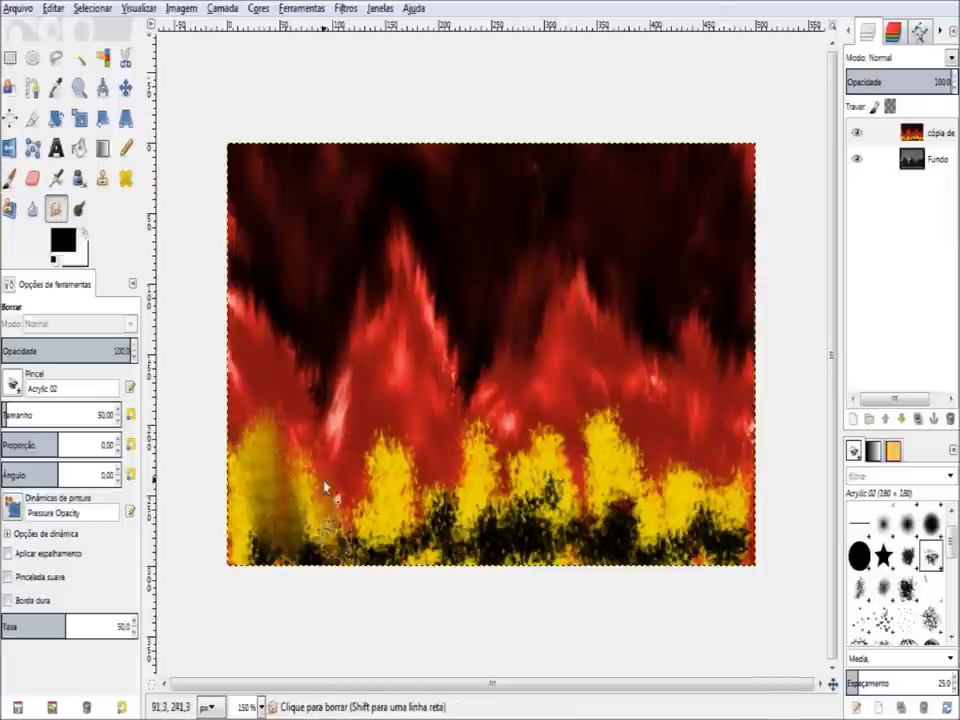
pyautogui.moveTo(460, 395)
pyautogui.mouseDown()
pyautogui.moveTo(310, 380)
pyautogui.moveTo(265, 390)
pyautogui.mouseUp()
pyautogui.click(906, 522)
pyautogui.moveTo(546, 540); pyautogui.dragTo(446, 445)
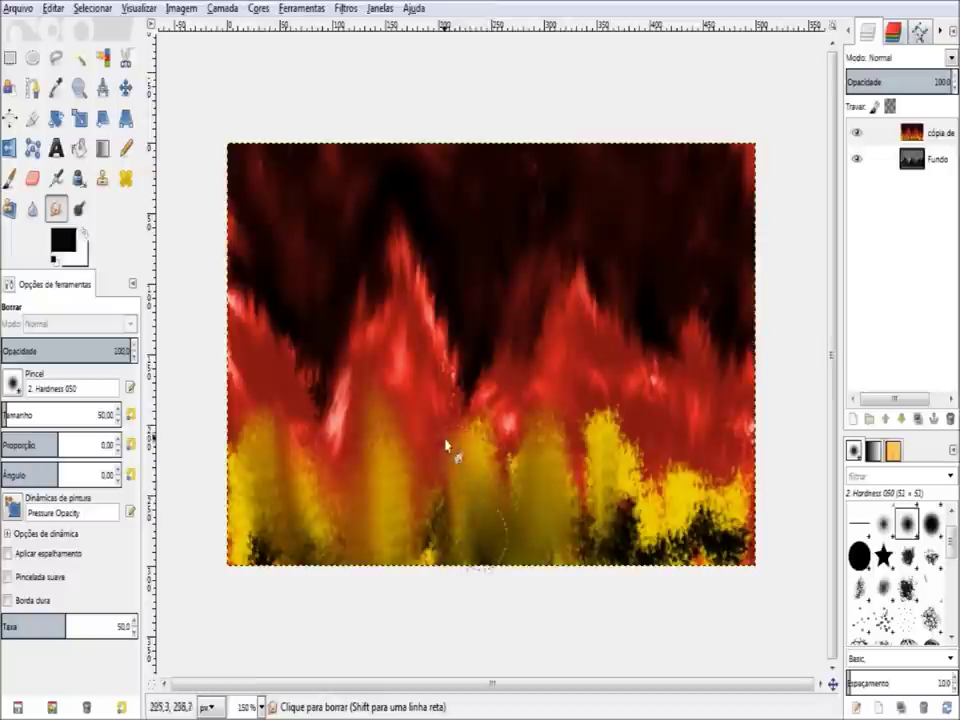
pyautogui.moveTo(590, 555)
pyautogui.mouseDown()
pyautogui.moveTo(680, 470)
pyautogui.moveTo(647, 561)
pyautogui.mouseUp()
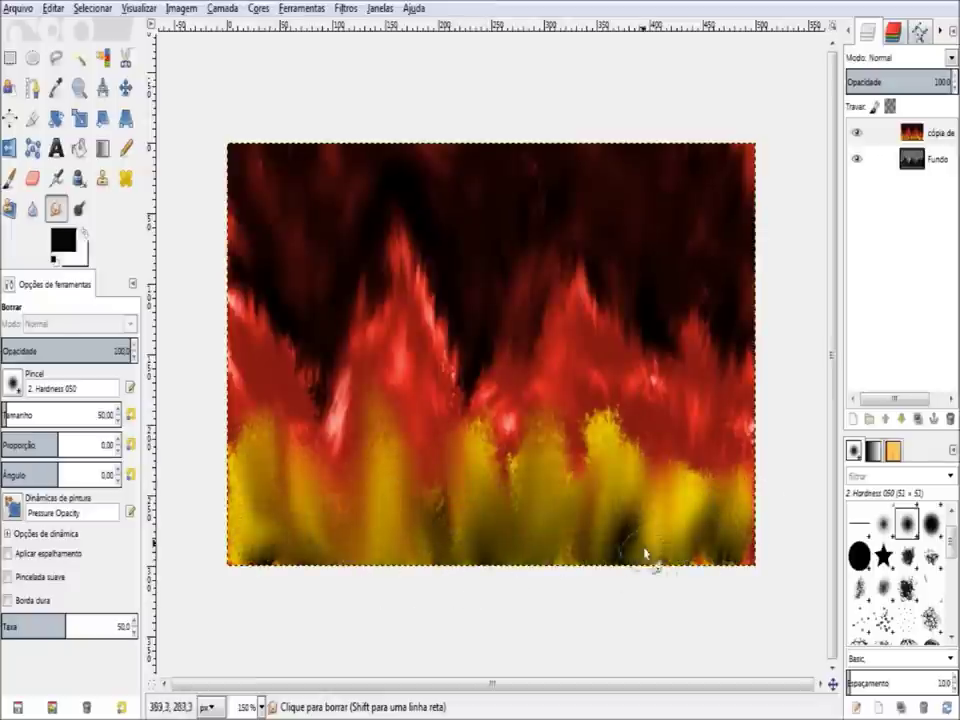
# - Set the background colour to yellow and dab soft yellow spots along the lower flames
pyautogui.click(75, 253)
pyautogui.click(820, 235)
pyautogui.click(852, 308)
pyautogui.click(10, 178)
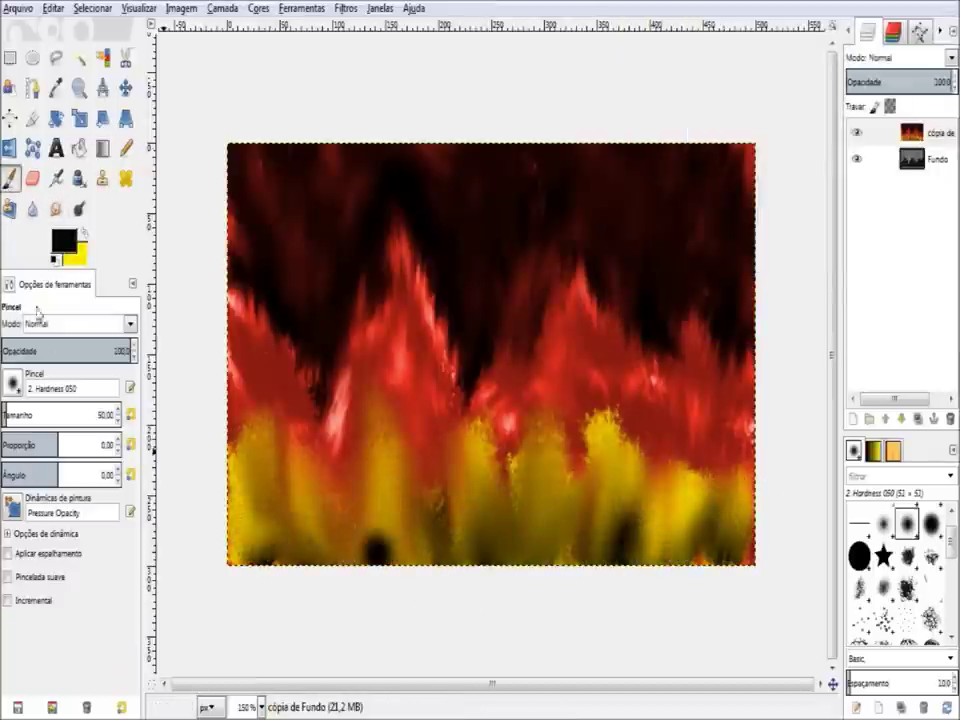
pyautogui.click(270, 495)
pyautogui.click(403, 486)
pyautogui.click(560, 500)
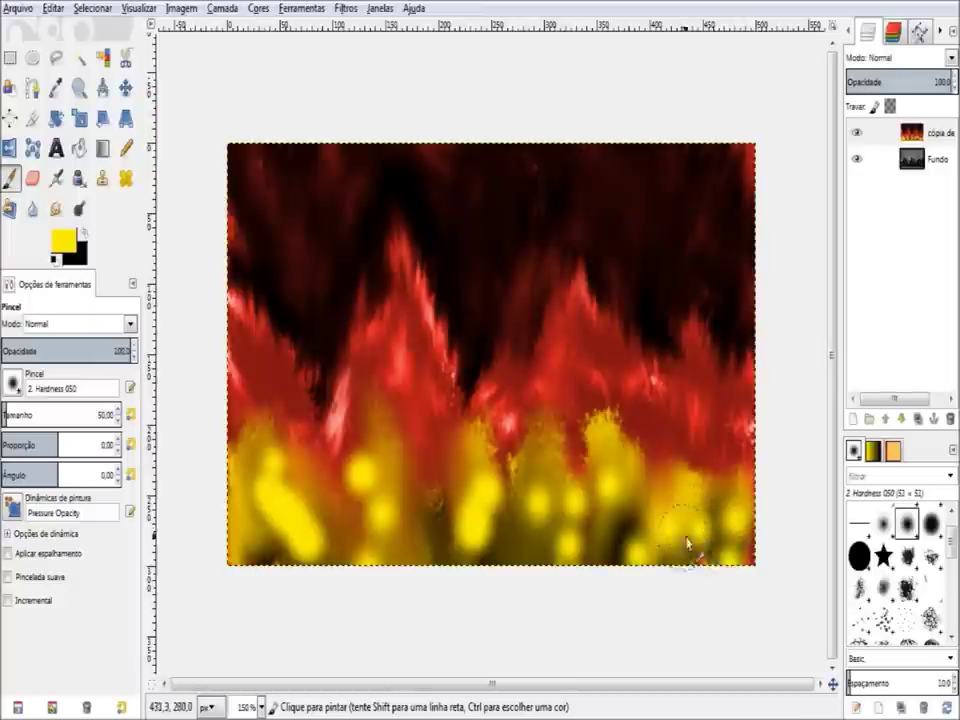
pyautogui.click(707, 520)
pyautogui.click(393, 504)
pyautogui.moveTo(250, 530); pyautogui.dragTo(430, 530)
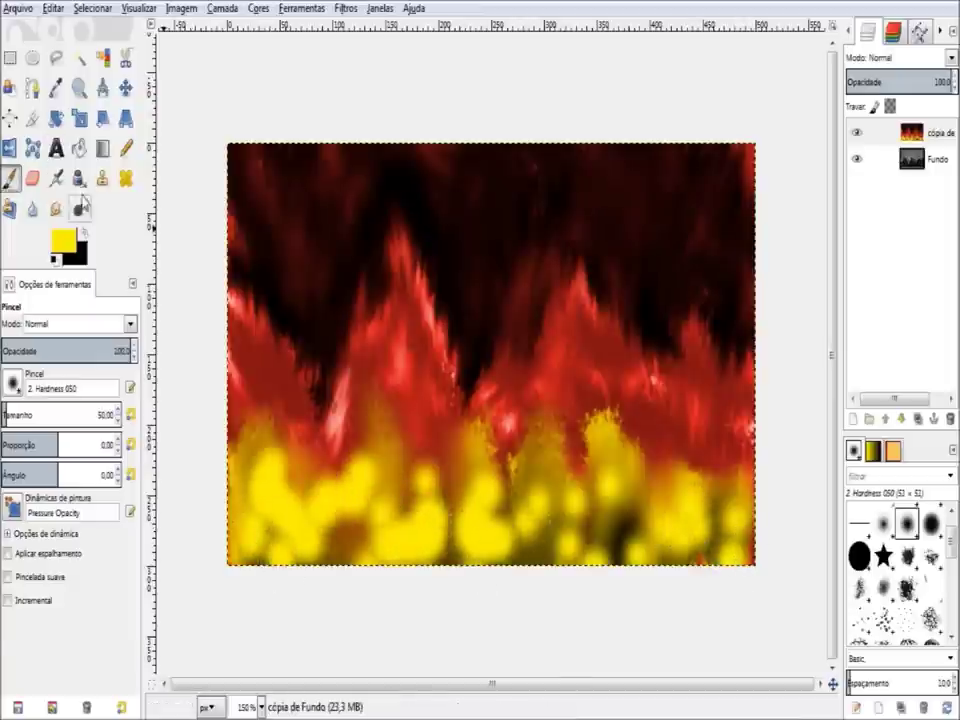
# - Smear the yellow blobs upward into flame streaks
pyautogui.click(56, 208)
pyautogui.moveTo(270, 560); pyautogui.dragTo(300, 340)
pyautogui.moveTo(230, 560); pyautogui.dragTo(220, 320)
pyautogui.moveTo(195, 560); pyautogui.dragTo(190, 350)
pyautogui.moveTo(340, 560); pyautogui.dragTo(380, 340)
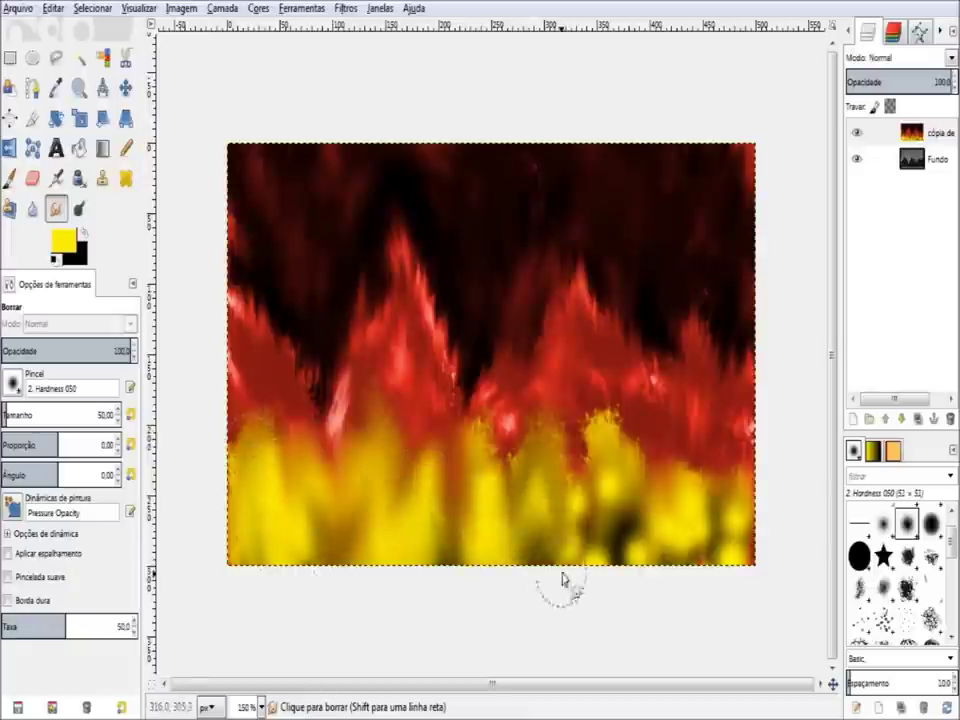
pyautogui.moveTo(600, 536); pyautogui.dragTo(674, 488)
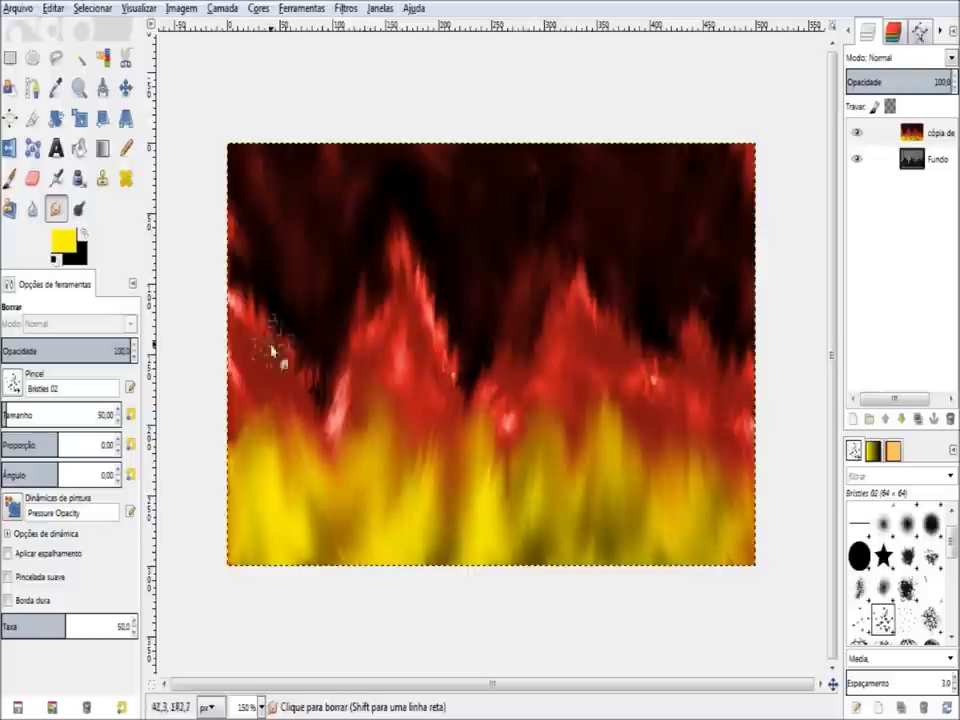
pyautogui.click(63, 240)
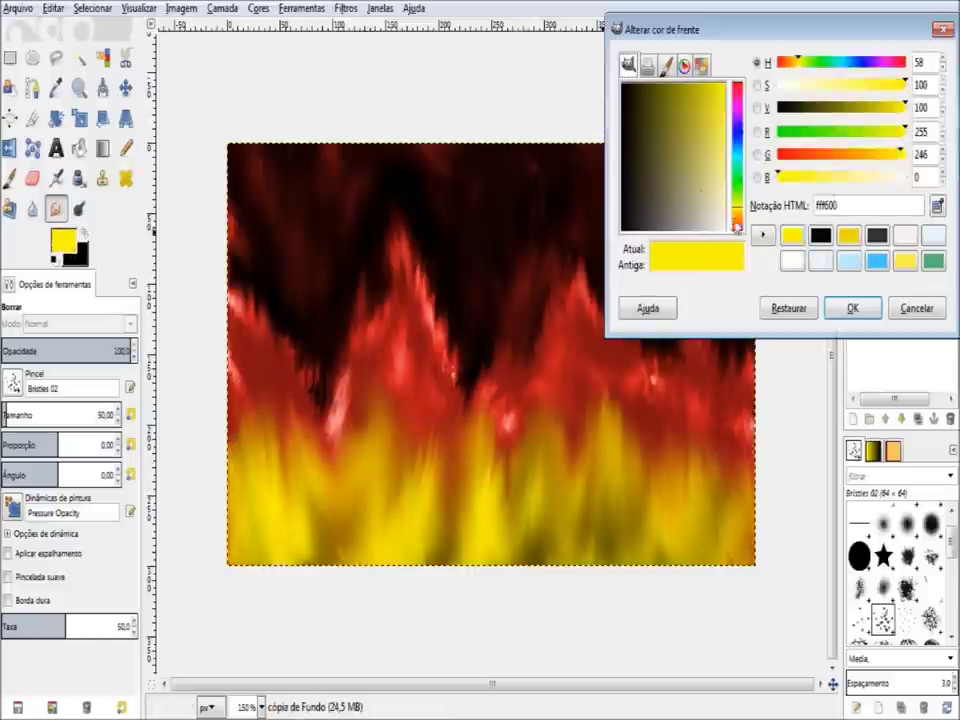
# - Paint red bristle strokes along the flame bottom and smudge them into the yellow flames
pyautogui.moveTo(737, 180); pyautogui.dragTo(737, 222)
pyautogui.click(713, 92)
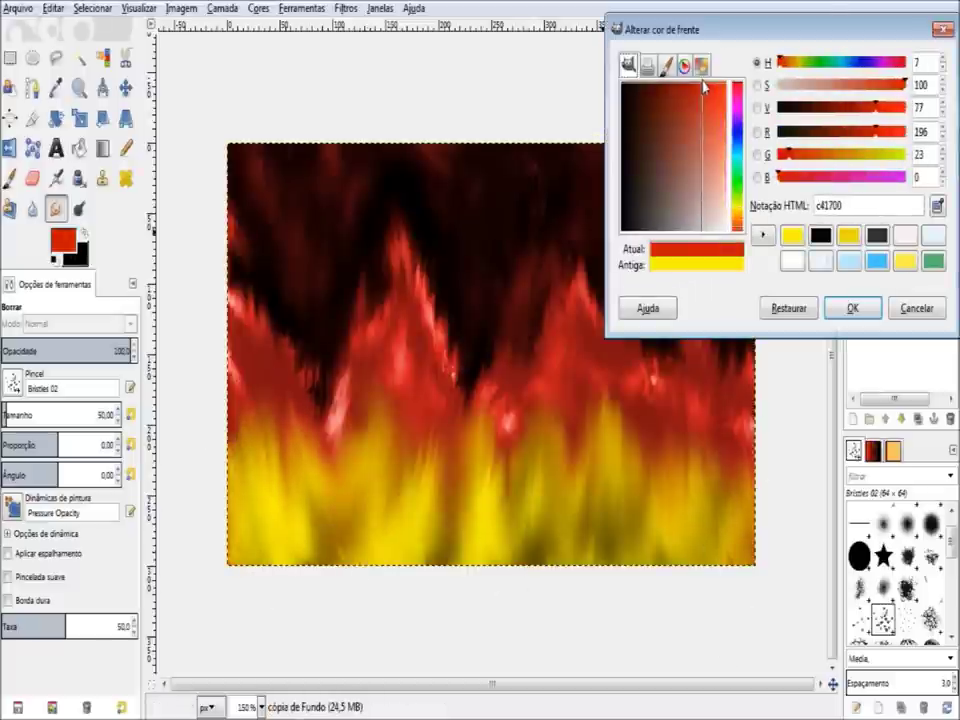
pyautogui.click(852, 308)
pyautogui.click(10, 178)
pyautogui.moveTo(250, 555); pyautogui.dragTo(285, 500)
pyautogui.moveTo(325, 555); pyautogui.dragTo(370, 500)
pyautogui.moveTo(485, 555); pyautogui.dragTo(515, 470)
pyautogui.moveTo(570, 555); pyautogui.dragTo(594, 490)
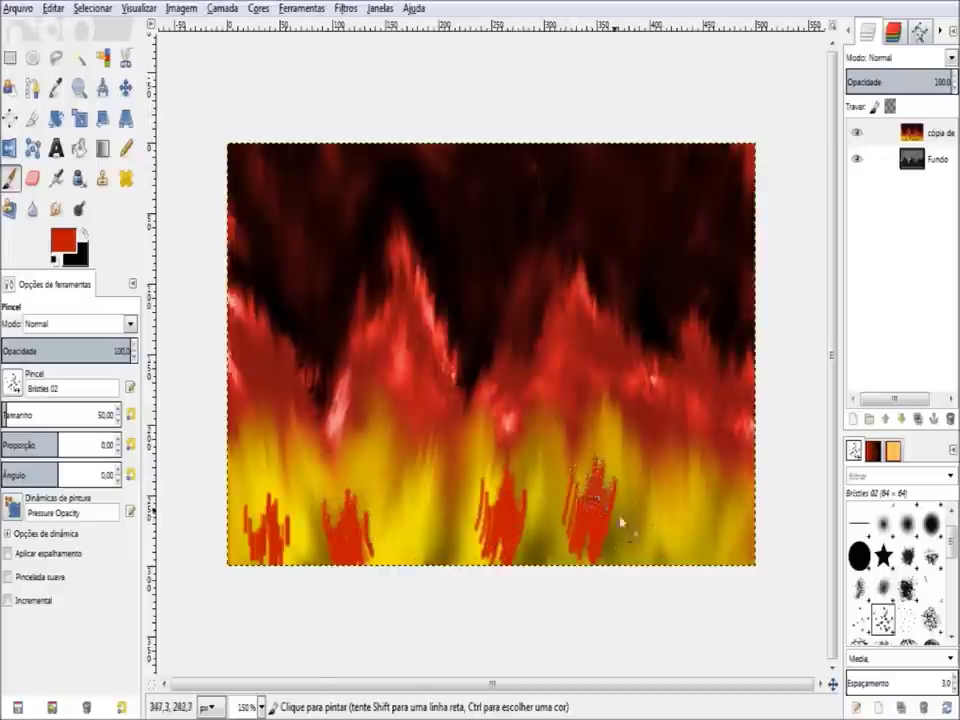
pyautogui.moveTo(390, 545); pyautogui.dragTo(430, 490)
pyautogui.press('s')
pyautogui.moveTo(265, 555); pyautogui.dragTo(287, 517)
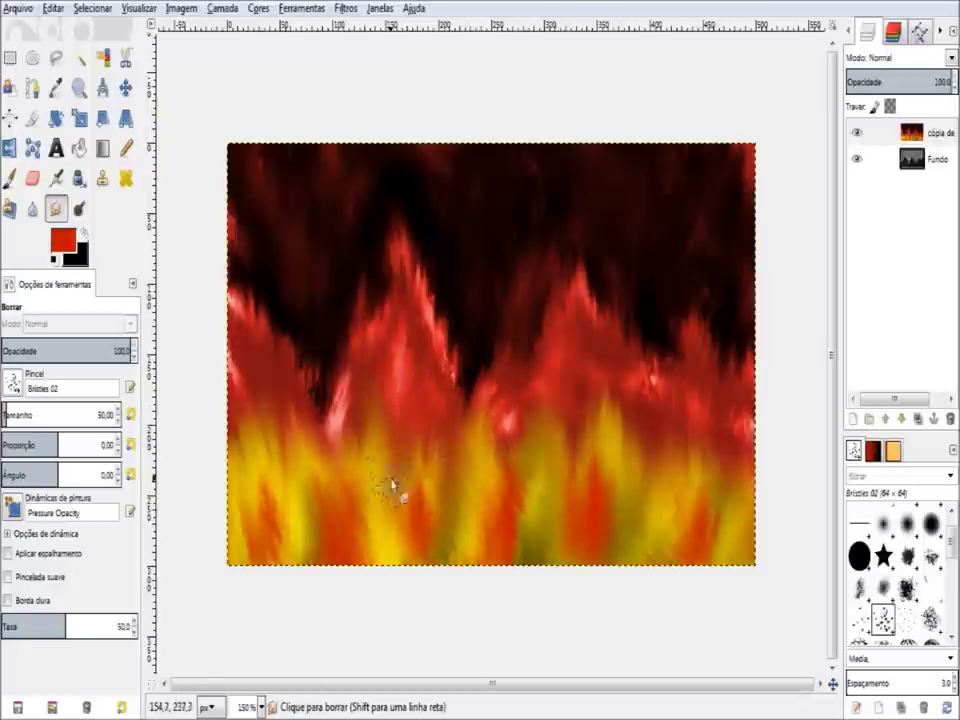
# - Colorize the selected lower fire dark red (hue 360, saturation 60, lightness -26), then deselect
pyautogui.click(24, 62)
pyautogui.moveTo(206, 388)
pyautogui.mouseDown()
pyautogui.moveTo(765, 621)
pyautogui.moveTo(761, 568)
pyautogui.moveTo(868, 566)
pyautogui.mouseUp()
pyautogui.click(258, 8)
pyautogui.click(290, 74)
pyautogui.moveTo(797, 590)
pyautogui.mouseDown()
pyautogui.moveTo(806, 590)
pyautogui.moveTo(775, 603)
pyautogui.moveTo(784, 617)
pyautogui.mouseUp()
pyautogui.click(813, 673)
pyautogui.press('r')
pyautogui.click(180, 461)
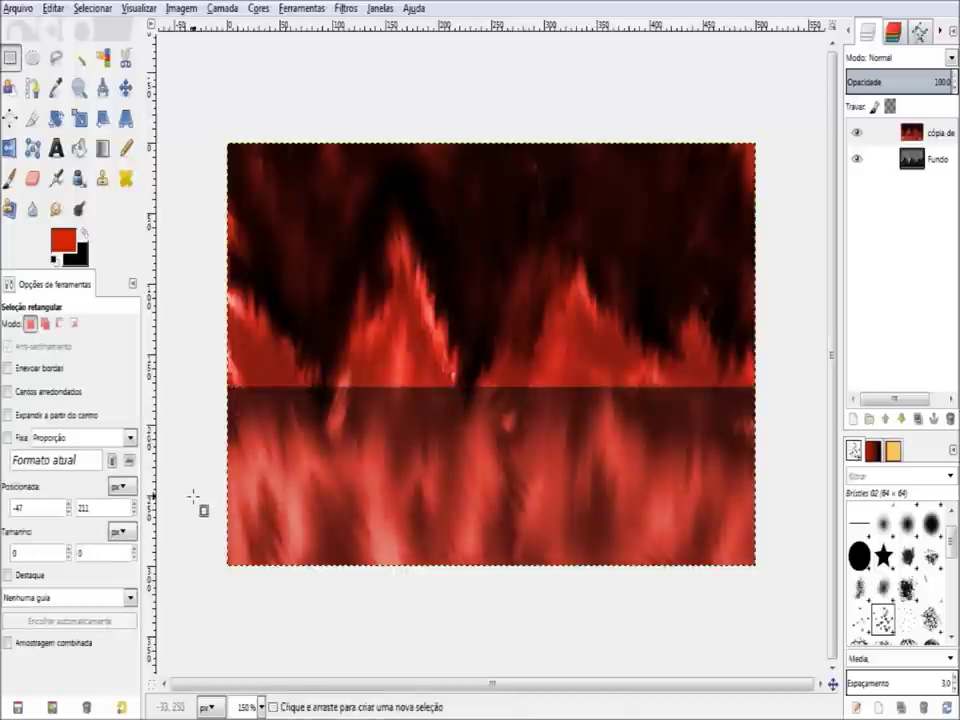
# - Smudge over the horizontal selection seam, then duplicate the cópia de Fundo flame layer
pyautogui.click(56, 212)
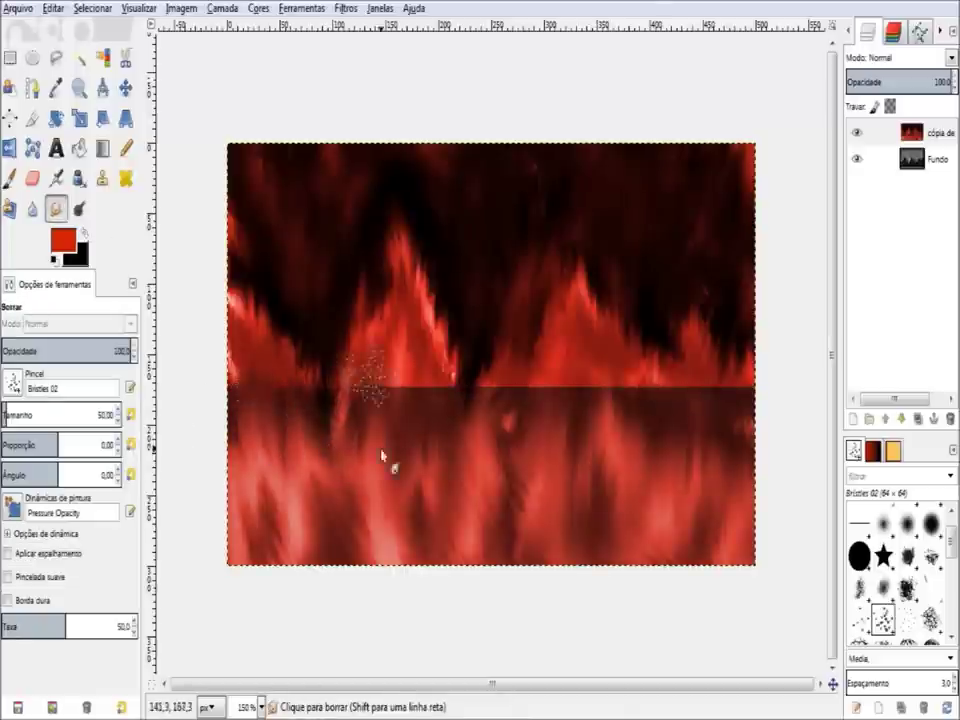
pyautogui.moveTo(600, 347); pyautogui.dragTo(662, 457)
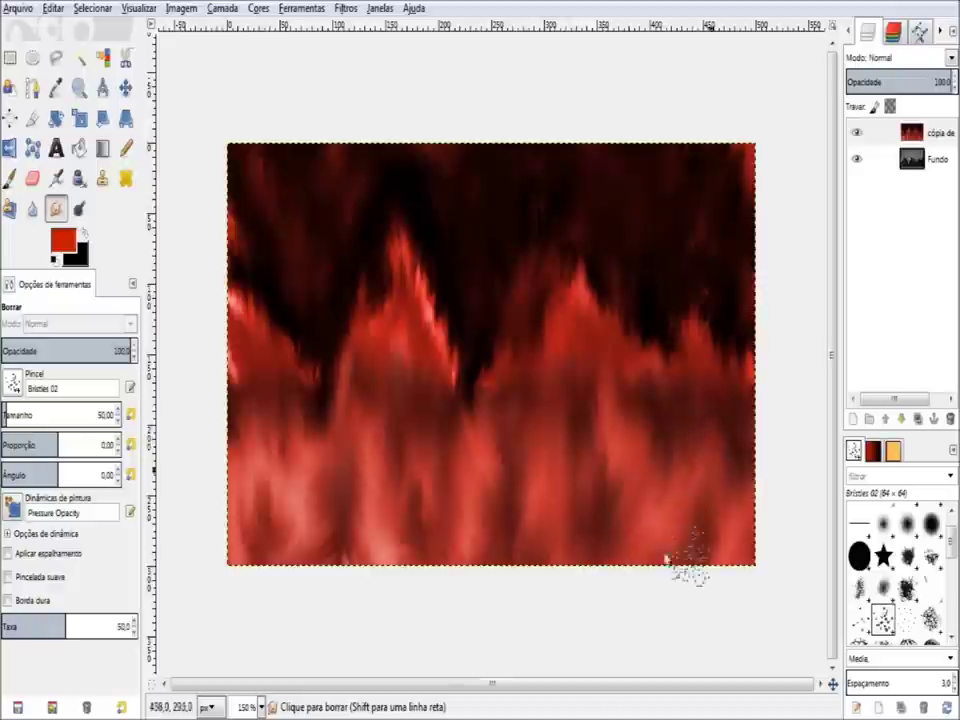
pyautogui.click(929, 217)
pyautogui.click(917, 420)
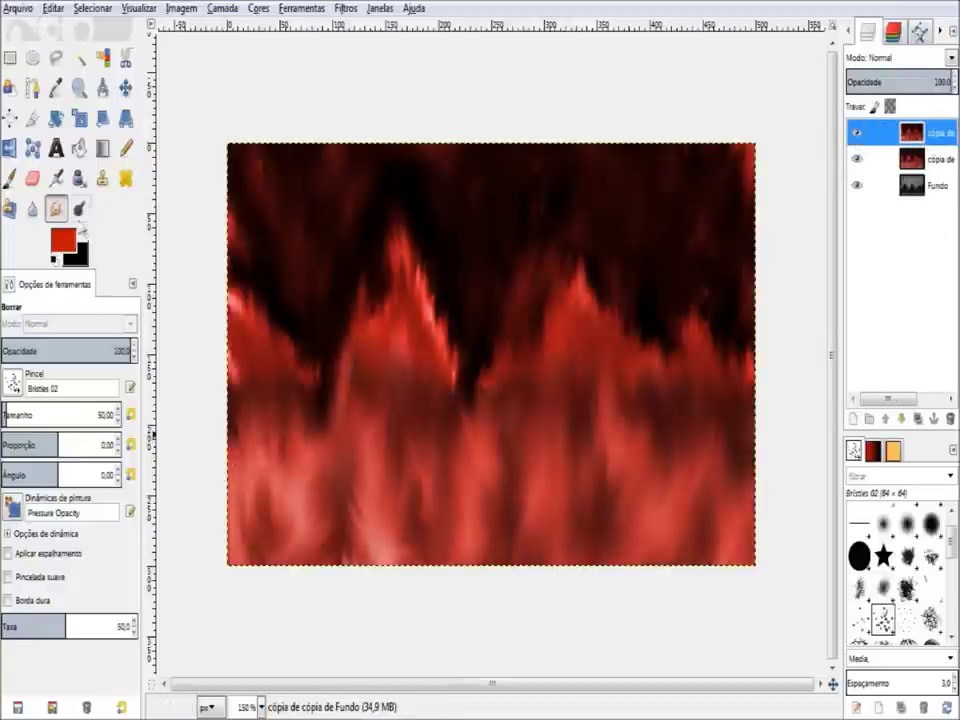
# - Try Dodge/Burn strokes on the flames at brush size 100, undoing the lightening
pyautogui.click(79, 208)
pyautogui.scroll(-1, 133, 413)
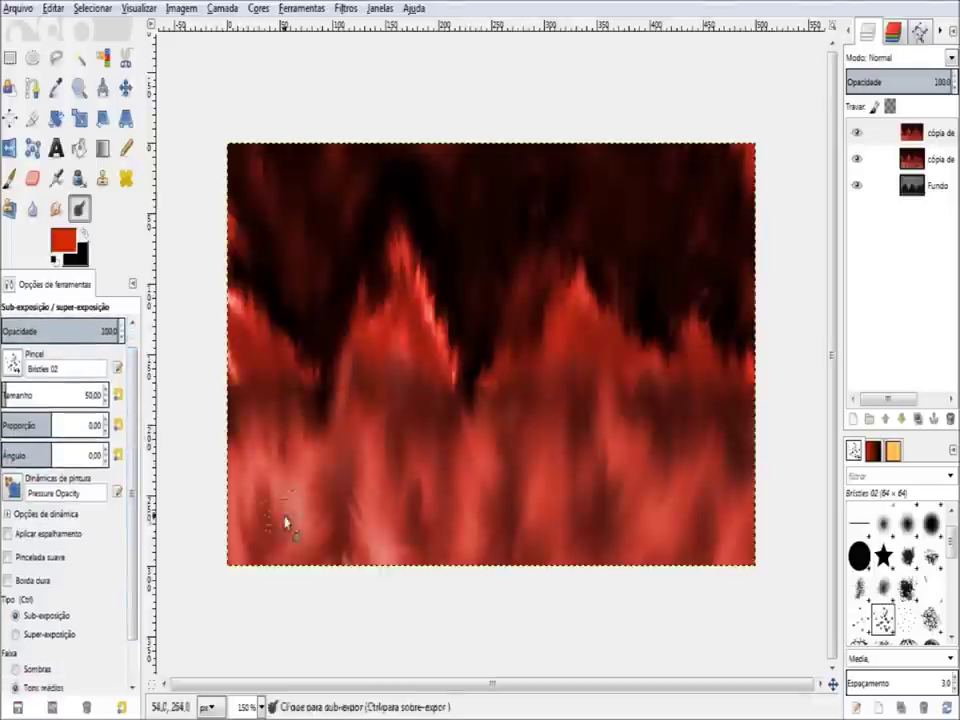
pyautogui.moveTo(530, 540); pyautogui.dragTo(564, 204)
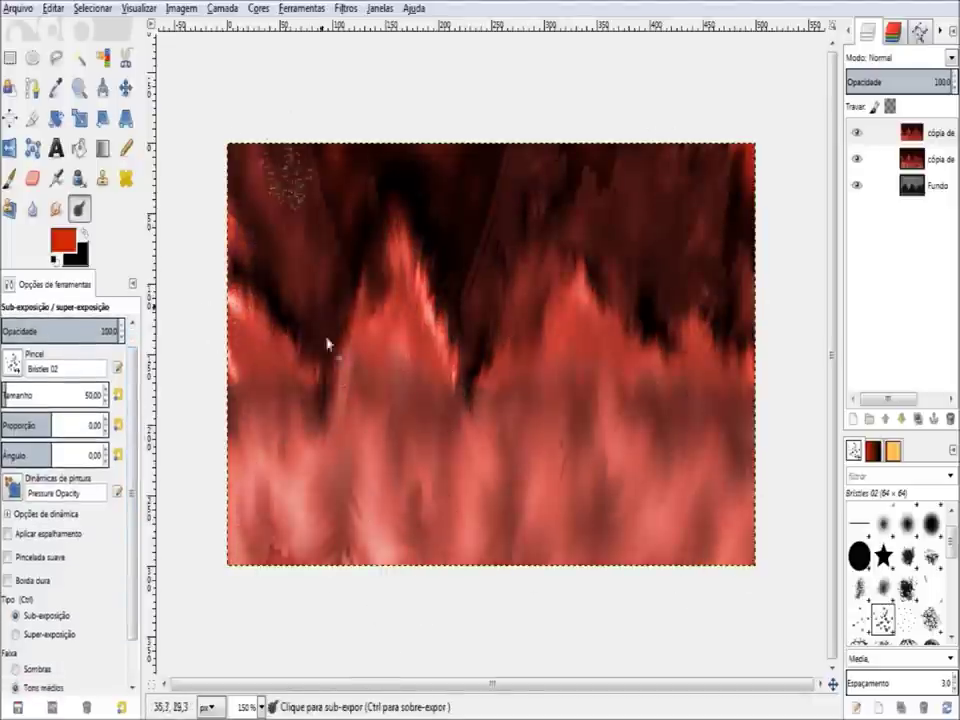
pyautogui.hotkey('ctrl', 'z')
pyautogui.press('Return')
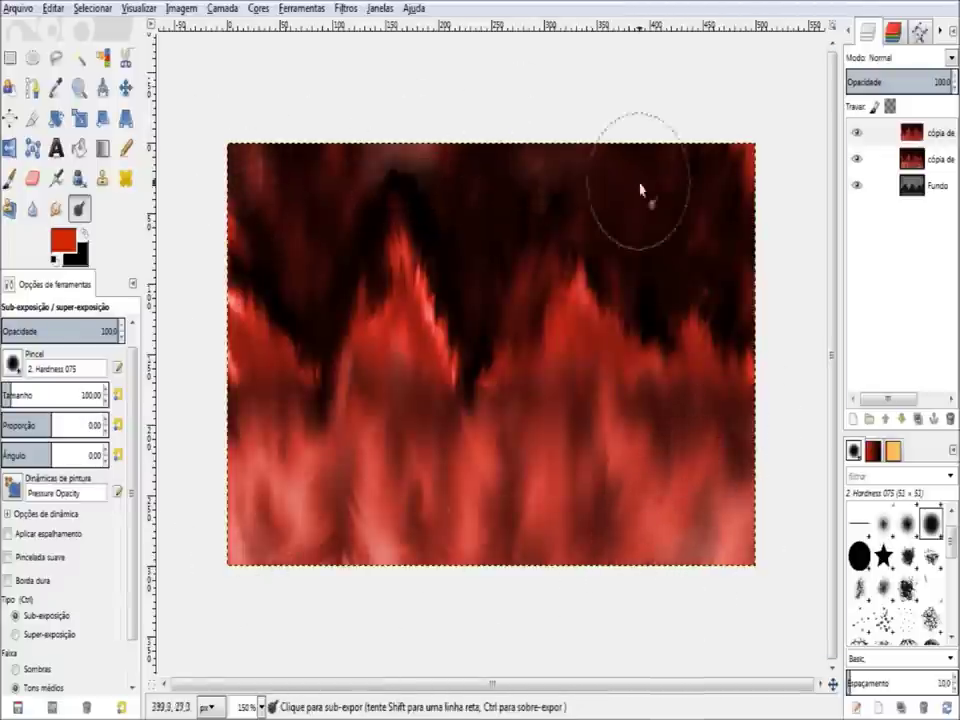
pyautogui.press('ctrl')
pyautogui.scroll(1, 572, 251)
pyautogui.scroll(-1, 540, 316)
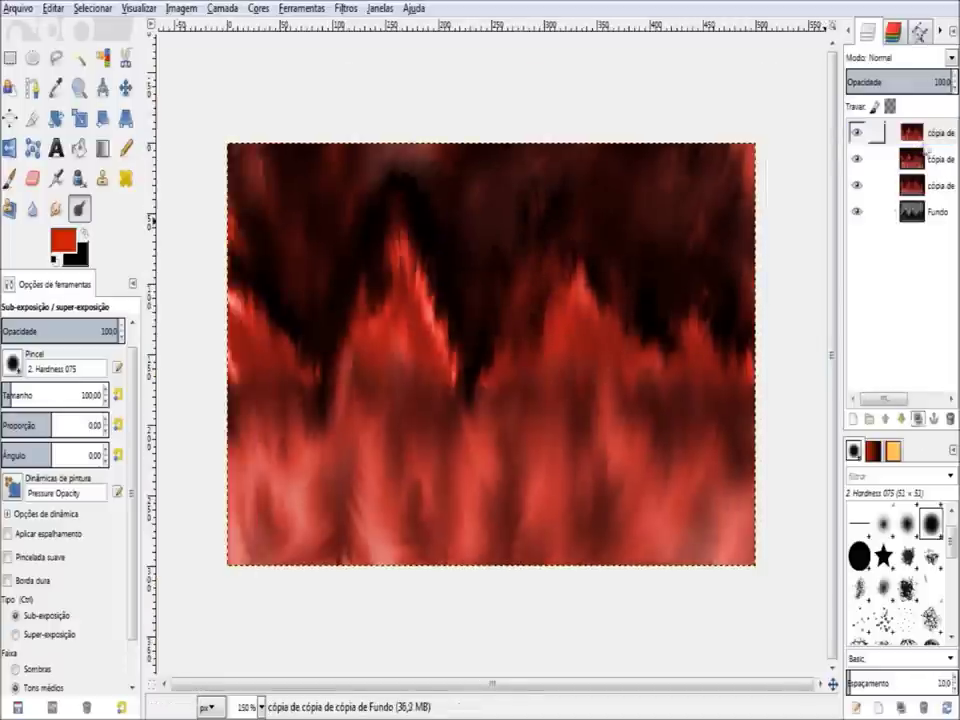
# - Duplicate the flame layer again, toggle the second layer's visibility, and set the top copy to Dissolve
pyautogui.hotkey('shift', 'ctrl', 'd')
pyautogui.click(858, 160)
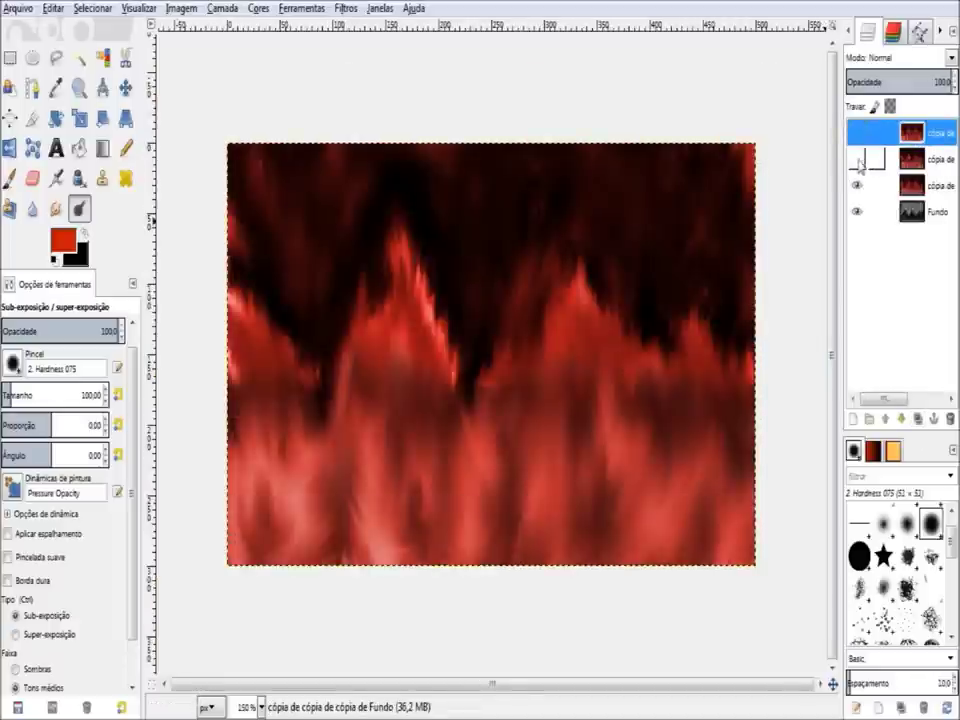
pyautogui.click(897, 57)
pyautogui.click(897, 75)
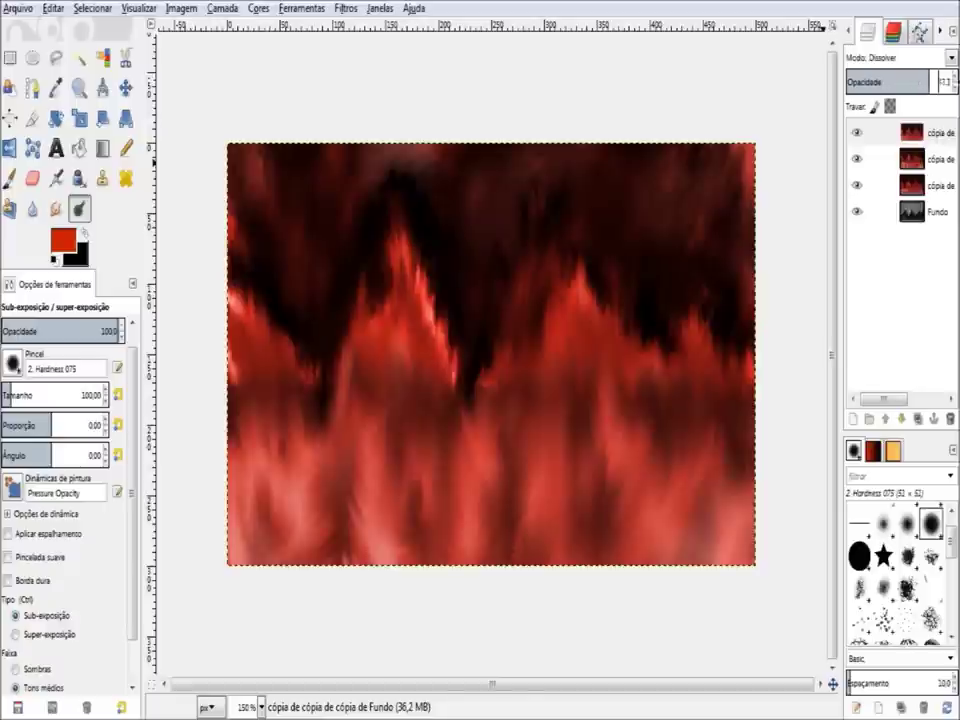
pyautogui.click(258, 8)
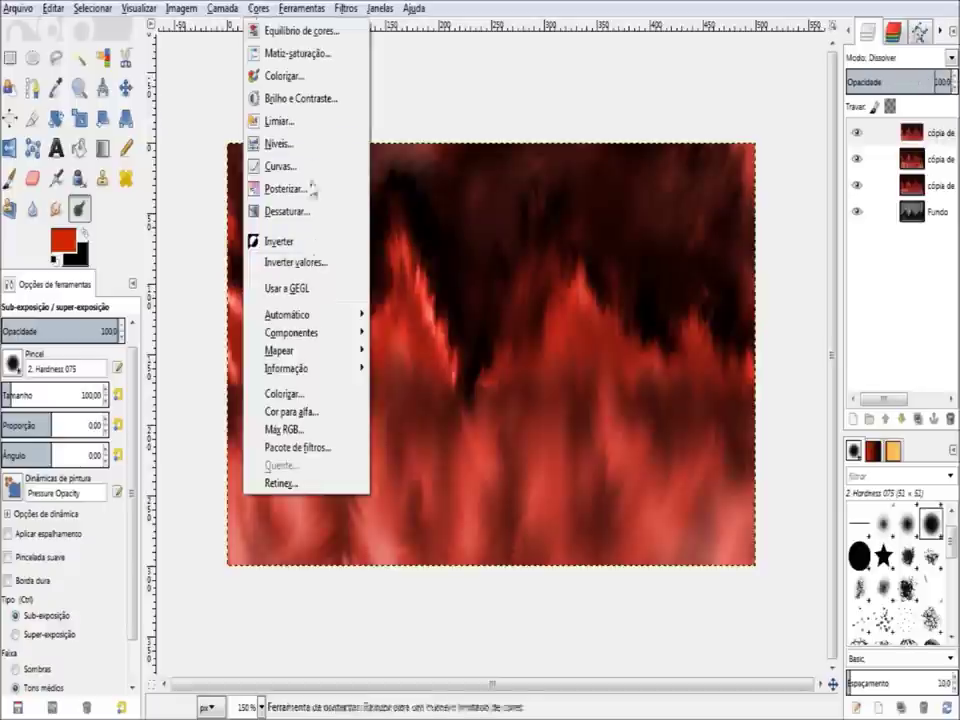
# - Colorize the top flame copy in gold tones after trying various hues and lightness values
pyautogui.click(285, 73)
pyautogui.moveTo(795, 567)
pyautogui.mouseDown()
pyautogui.moveTo(730, 567)
pyautogui.moveTo(746, 567)
pyautogui.mouseUp()
pyautogui.moveTo(797, 613)
pyautogui.mouseDown()
pyautogui.moveTo(818, 617)
pyautogui.moveTo(807, 614)
pyautogui.mouseUp()
pyautogui.moveTo(746, 567)
pyautogui.mouseDown()
pyautogui.moveTo(851, 570)
pyautogui.moveTo(727, 570)
pyautogui.moveTo(816, 597)
pyautogui.moveTo(870, 590)
pyautogui.moveTo(746, 570)
pyautogui.mouseUp()
pyautogui.moveTo(807, 613)
pyautogui.mouseDown()
pyautogui.moveTo(761, 613)
pyautogui.moveTo(795, 615)
pyautogui.mouseUp()
pyautogui.click(810, 673)
# - Set the gold layer's opacity to about 59 and preview blend modes, ending on Sub-exposição
pyautogui.click(908, 86)
pyautogui.click(897, 58)
pyautogui.click(889, 152)
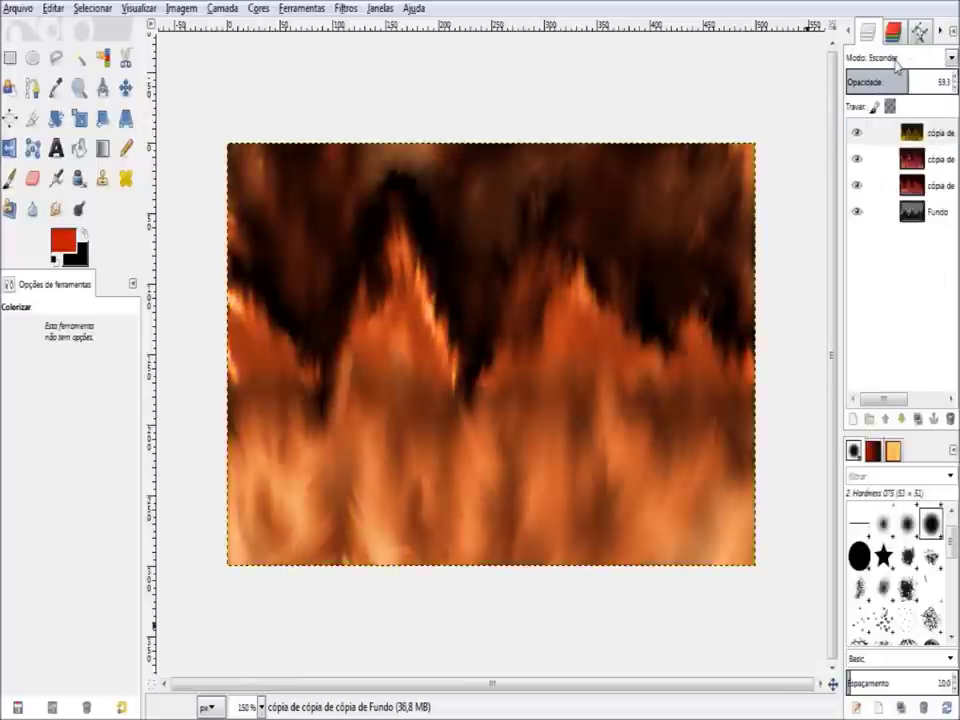
pyautogui.scroll(-2, 897, 62)
pyautogui.scroll(-2, 897, 62)
pyautogui.scroll(-1, 897, 62)
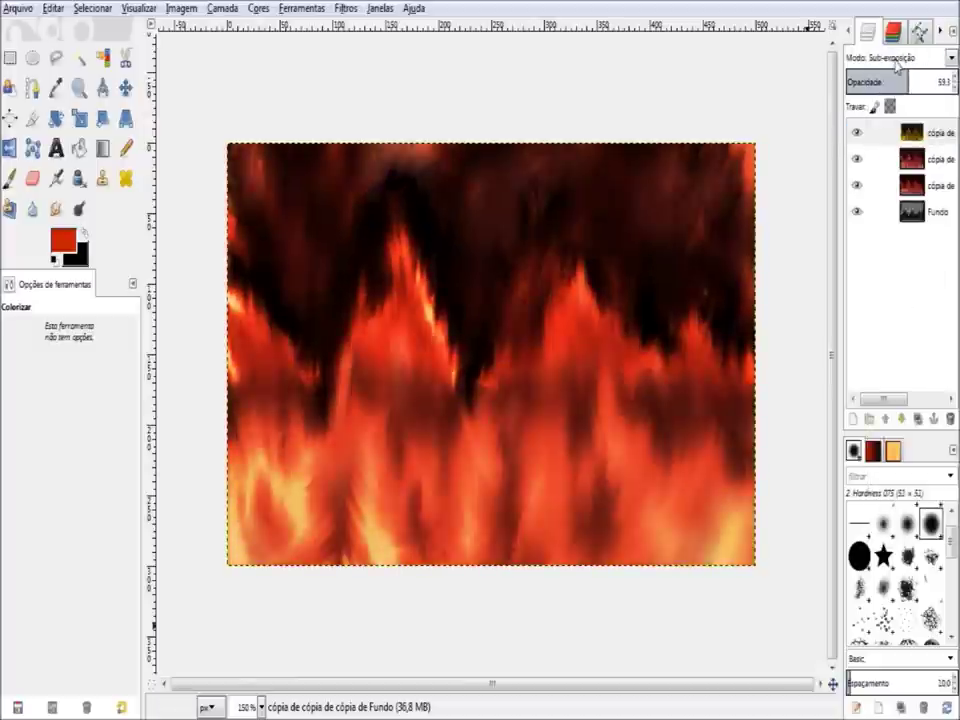
pyautogui.scroll(-1, 897, 62)
pyautogui.scroll(-1, 897, 62)
pyautogui.scroll(-1, 897, 62)
pyautogui.scroll(-1, 897, 62)
pyautogui.scroll(3, 897, 62)
pyautogui.scroll(3, 897, 62)
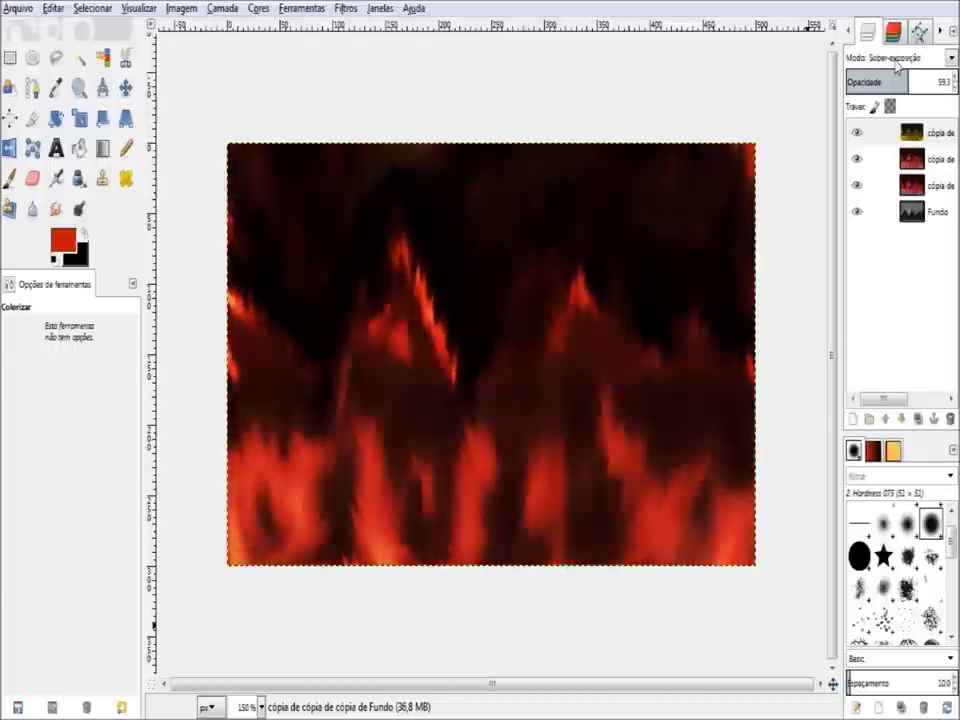
pyautogui.scroll(3, 897, 62)
pyautogui.scroll(1, 897, 62)
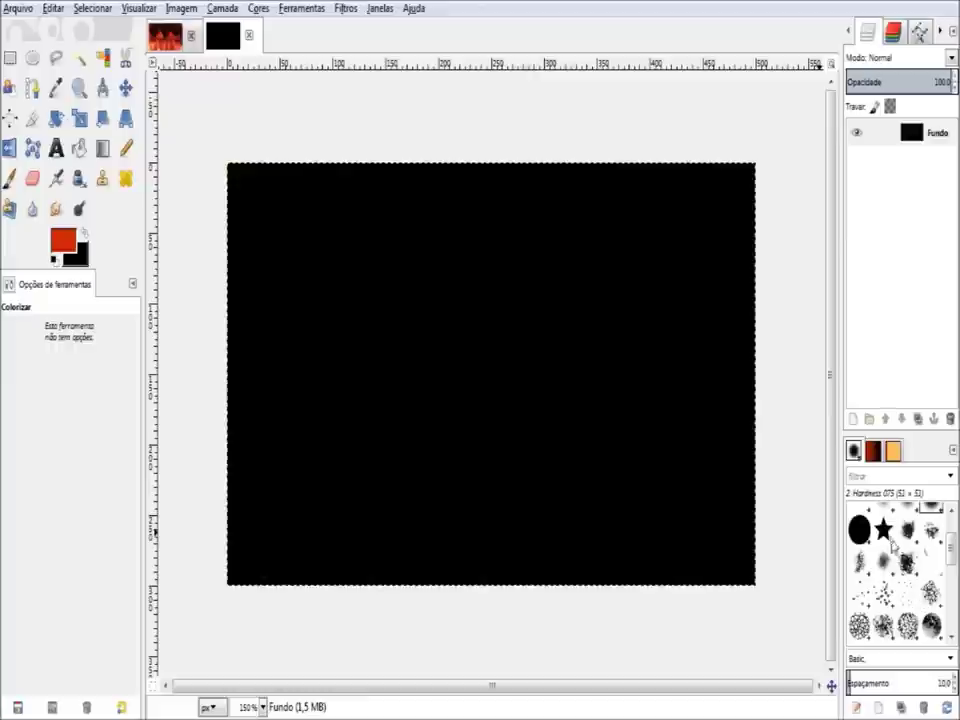
# - Paint red cell texture with the Cell 02 brush across the whole black canvas
pyautogui.click(18, 176)
pyautogui.moveTo(530, 495)
pyautogui.mouseDown()
pyautogui.moveTo(407, 489)
pyautogui.moveTo(481, 595)
pyautogui.moveTo(300, 605)
pyautogui.moveTo(260, 540)
pyautogui.mouseUp()
pyautogui.moveTo(255, 360); pyautogui.dragTo(356, 184)
pyautogui.moveTo(520, 200)
pyautogui.mouseDown()
pyautogui.moveTo(553, 257)
pyautogui.moveTo(692, 302)
pyautogui.mouseUp()
pyautogui.moveTo(640, 585)
pyautogui.mouseDown()
pyautogui.moveTo(606, 489)
pyautogui.moveTo(471, 240)
pyautogui.moveTo(396, 325)
pyautogui.moveTo(317, 388)
pyautogui.moveTo(246, 413)
pyautogui.mouseUp()
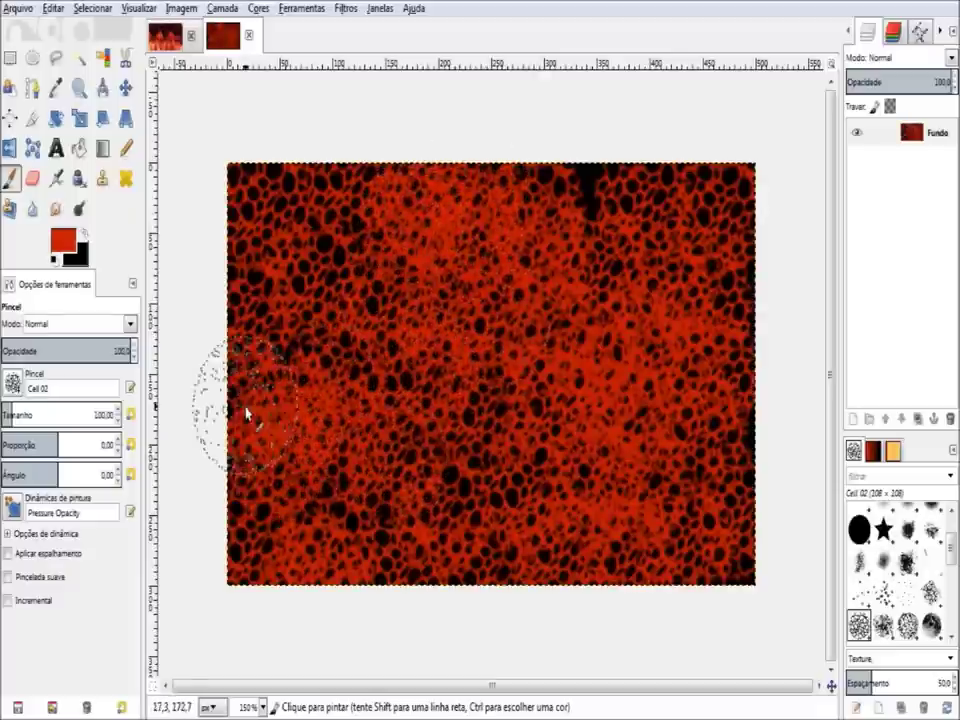
# - Duplicate the texture layer, colorize it purple at hue 290, set 50 opacity and flip it vertically
pyautogui.click(924, 420)
pyautogui.click(258, 8)
pyautogui.click(232, 70)
pyautogui.moveTo(800, 566); pyautogui.dragTo(840, 566)
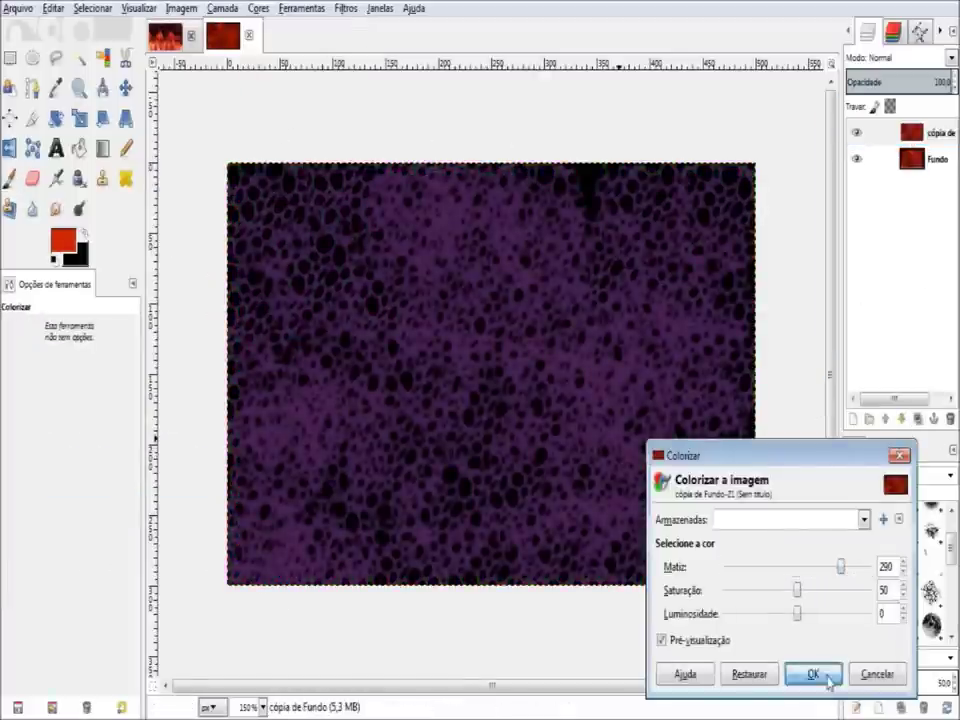
pyautogui.click(813, 674)
pyautogui.click(899, 84)
pyautogui.click(494, 418)
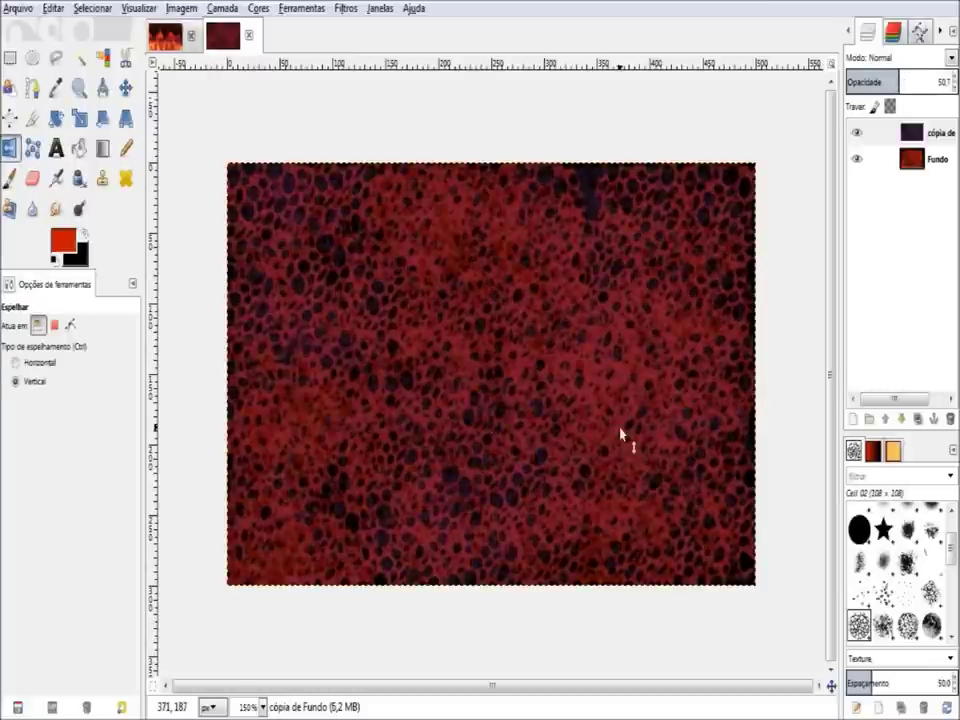
# - Merge the purple copy down into the background and smudge the merged texture
pyautogui.click(57, 209)
pyautogui.rightClick(929, 186)
pyautogui.click(800, 266)
pyautogui.moveTo(645, 508)
pyautogui.mouseDown()
pyautogui.moveTo(339, 296)
pyautogui.moveTo(588, 490)
pyautogui.moveTo(272, 647)
pyautogui.mouseUp()
# - Dodge lighter patches into the texture, then paint a diagonal Sparks band on the black image
pyautogui.hotkey('shift', 'd')
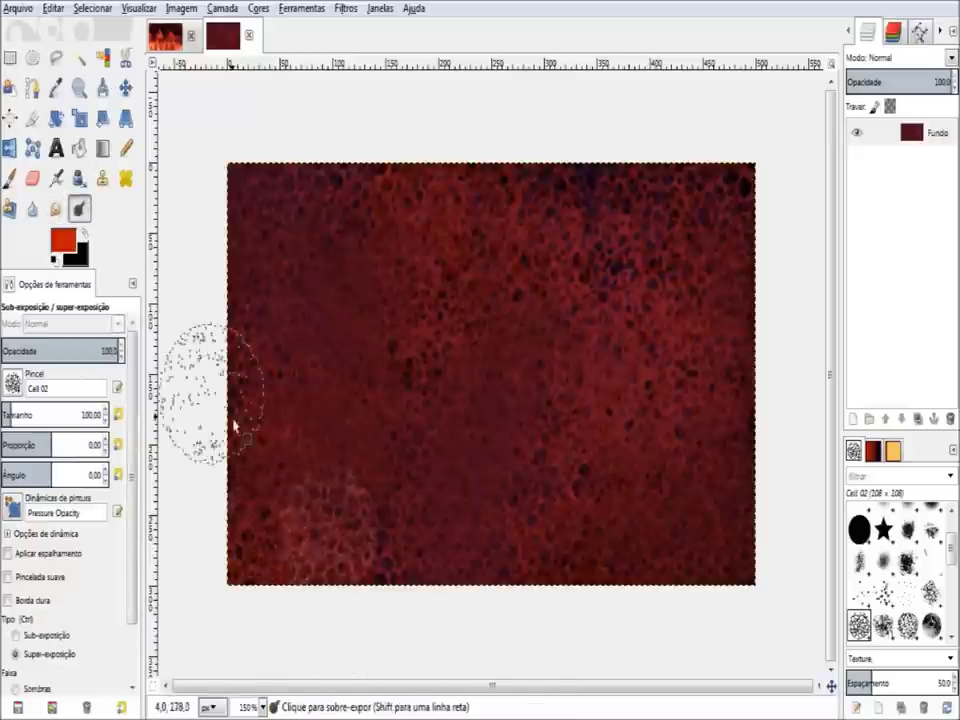
pyautogui.moveTo(502, 337)
pyautogui.mouseDown()
pyautogui.moveTo(467, 251)
pyautogui.moveTo(449, 344)
pyautogui.mouseUp()
pyautogui.moveTo(509, 436); pyautogui.dragTo(538, 551)
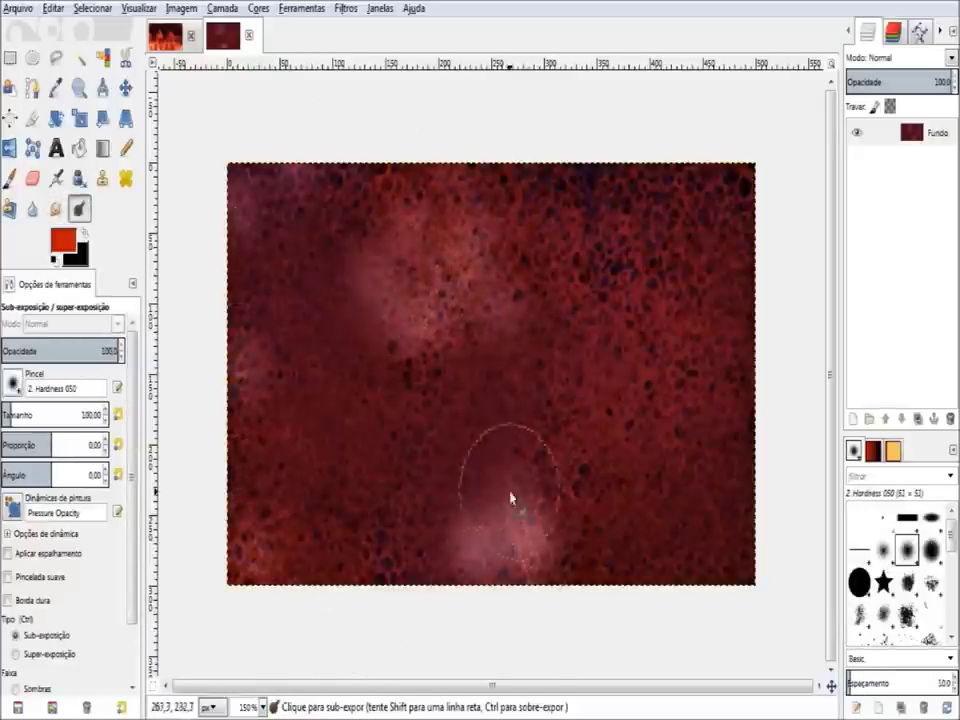
pyautogui.moveTo(728, 571)
pyautogui.mouseDown()
pyautogui.moveTo(724, 270)
pyautogui.moveTo(489, 589)
pyautogui.mouseUp()
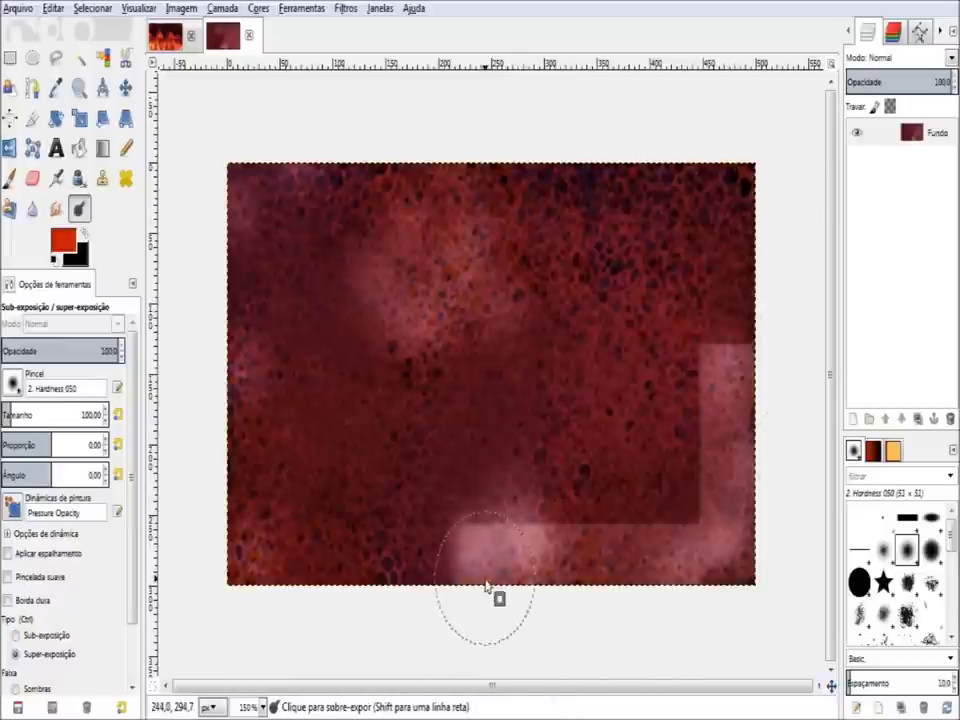
pyautogui.press('ctrl')
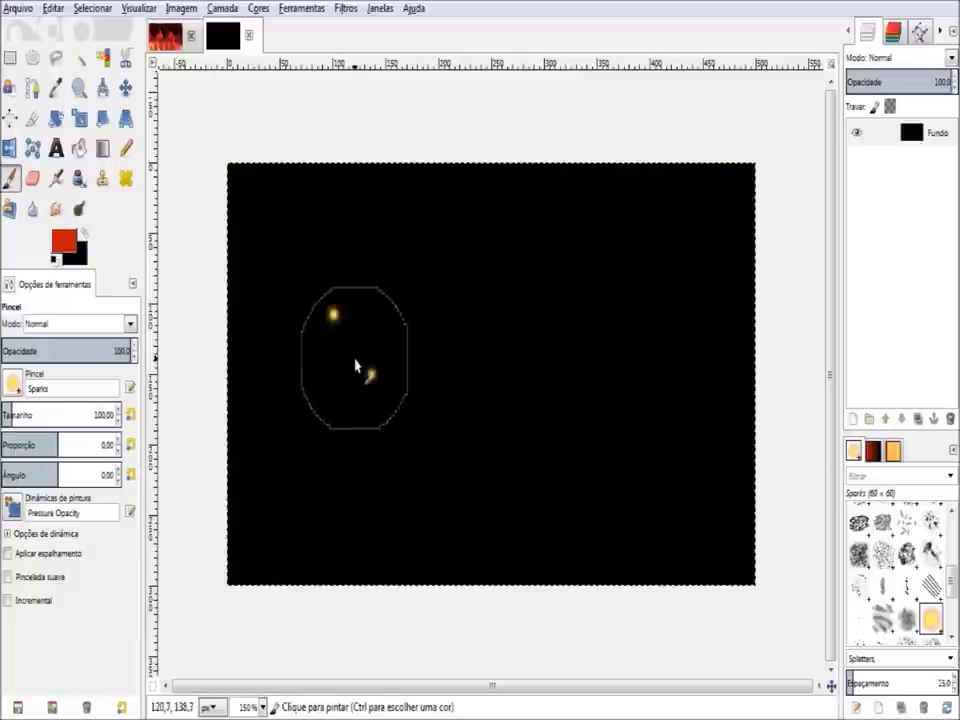
pyautogui.moveTo(355, 365)
pyautogui.mouseDown()
pyautogui.moveTo(463, 343)
pyautogui.moveTo(579, 467)
pyautogui.moveTo(574, 489)
pyautogui.moveTo(498, 377)
pyautogui.moveTo(214, 204)
pyautogui.moveTo(369, 328)
pyautogui.moveTo(320, 320)
pyautogui.moveTo(418, 435)
pyautogui.moveTo(551, 302)
pyautogui.moveTo(514, 304)
pyautogui.moveTo(568, 304)
pyautogui.moveTo(497, 357)
pyautogui.mouseUp()
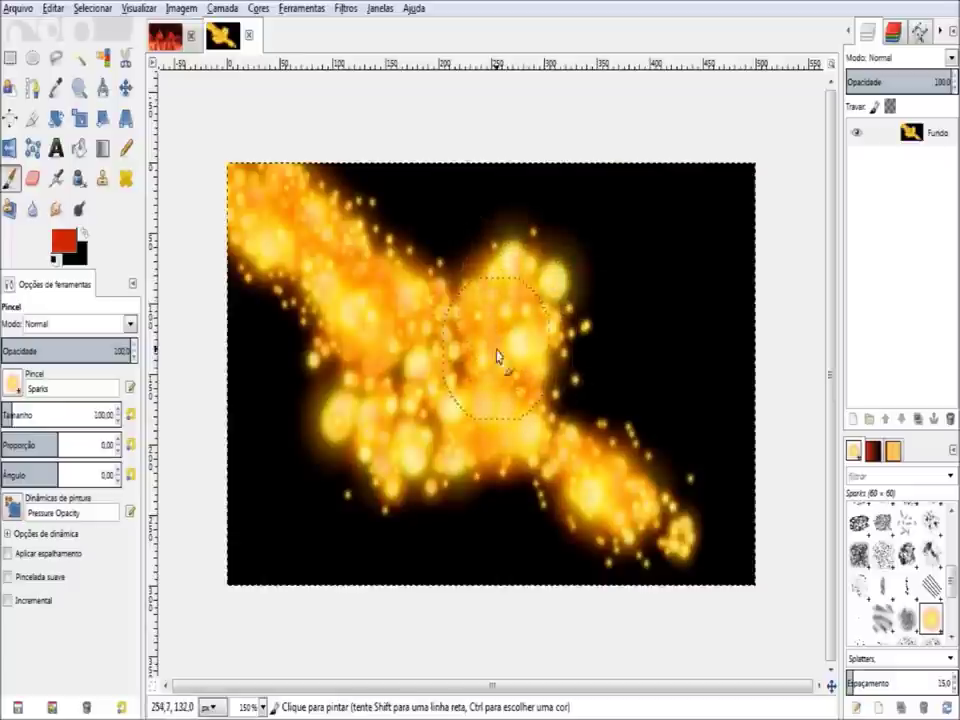
# - Add more sparks, then colorize the spark band salmon-red
pyautogui.moveTo(431, 468); pyautogui.dragTo(476, 303)
pyautogui.moveTo(537, 315)
pyautogui.mouseDown()
pyautogui.moveTo(525, 268)
pyautogui.moveTo(338, 265)
pyautogui.mouseUp()
pyautogui.click(258, 8)
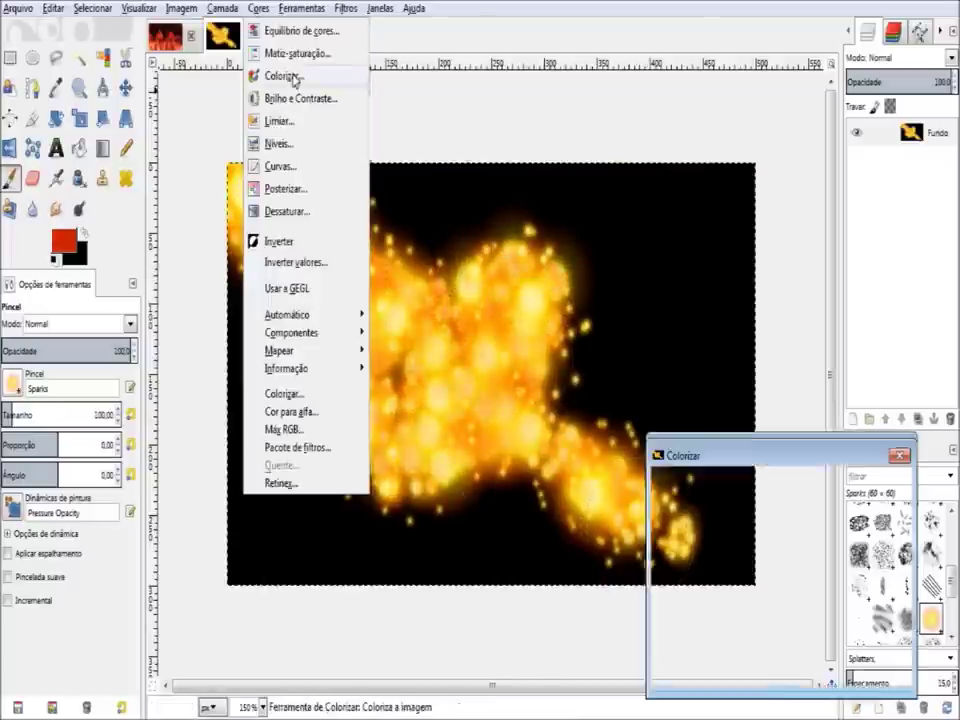
pyautogui.click(279, 76)
pyautogui.moveTo(761, 454); pyautogui.dragTo(853, 357)
pyautogui.moveTo(885, 460)
pyautogui.mouseDown()
pyautogui.moveTo(818, 462)
pyautogui.moveTo(943, 458)
pyautogui.mouseUp()
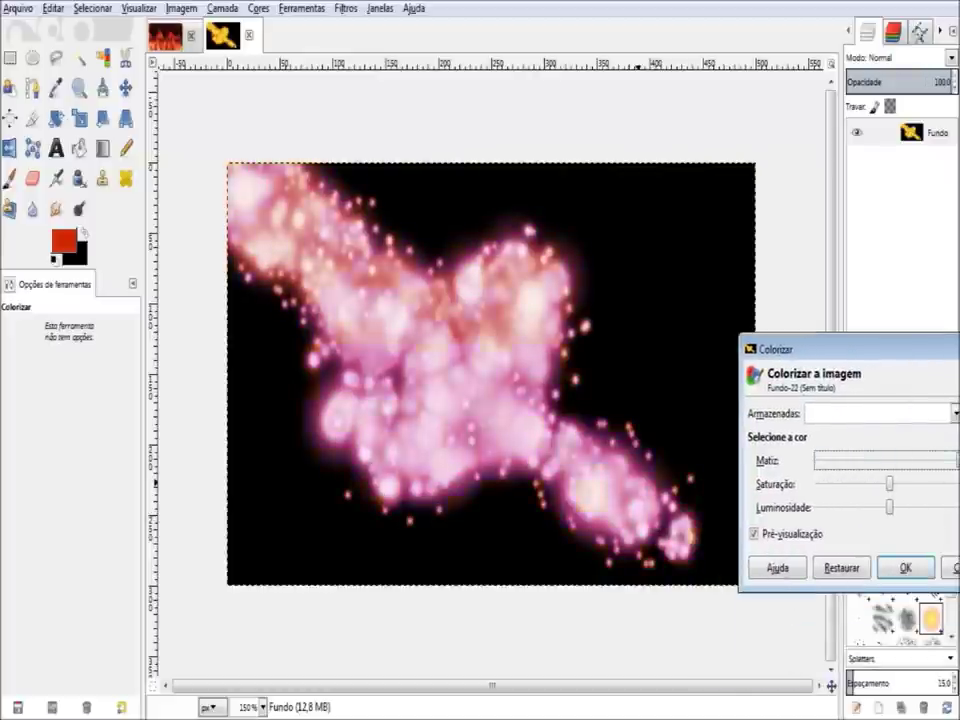
pyautogui.click(905, 567)
# - Burn the centre of the glow darker using the 2. Hardness 050 brush
pyautogui.click(79, 210)
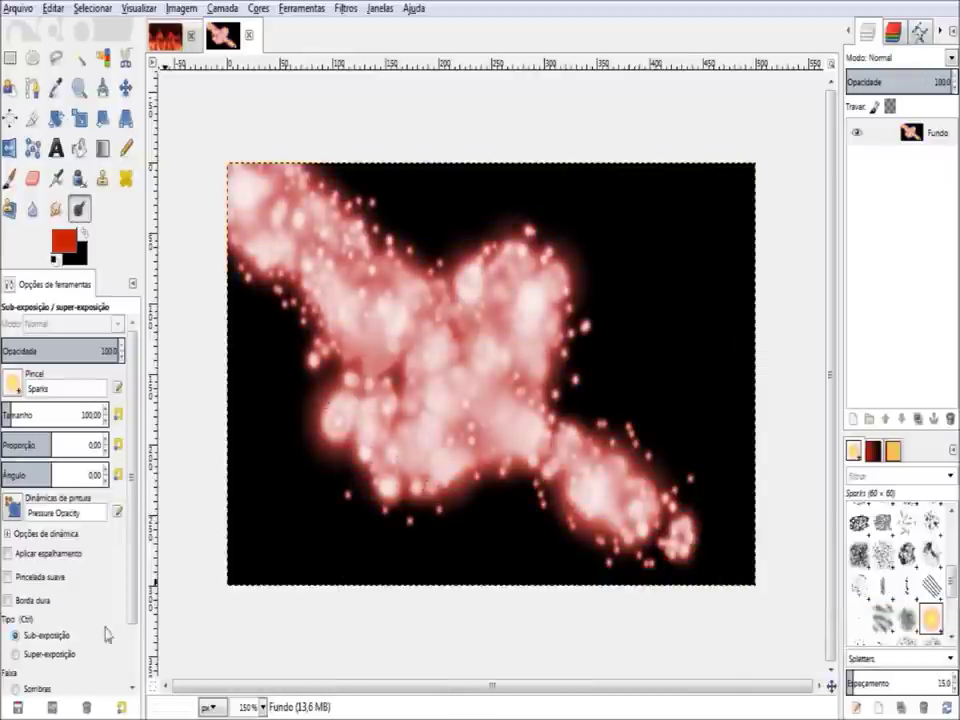
pyautogui.scroll(5, 900, 570)
pyautogui.click(906, 548)
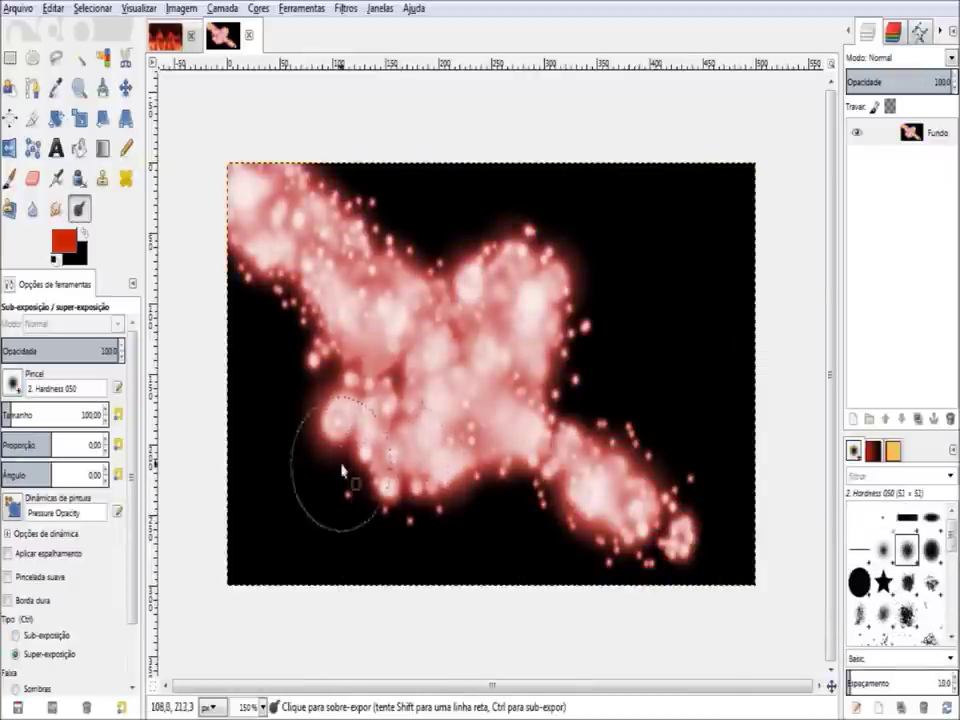
pyautogui.moveTo(425, 473); pyautogui.dragTo(423, 420)
pyautogui.moveTo(510, 330)
pyautogui.mouseDown()
pyautogui.moveTo(386, 407)
pyautogui.moveTo(456, 413)
pyautogui.moveTo(461, 428)
pyautogui.moveTo(507, 313)
pyautogui.moveTo(454, 418)
pyautogui.moveTo(444, 369)
pyautogui.moveTo(401, 418)
pyautogui.moveTo(406, 453)
pyautogui.mouseUp()
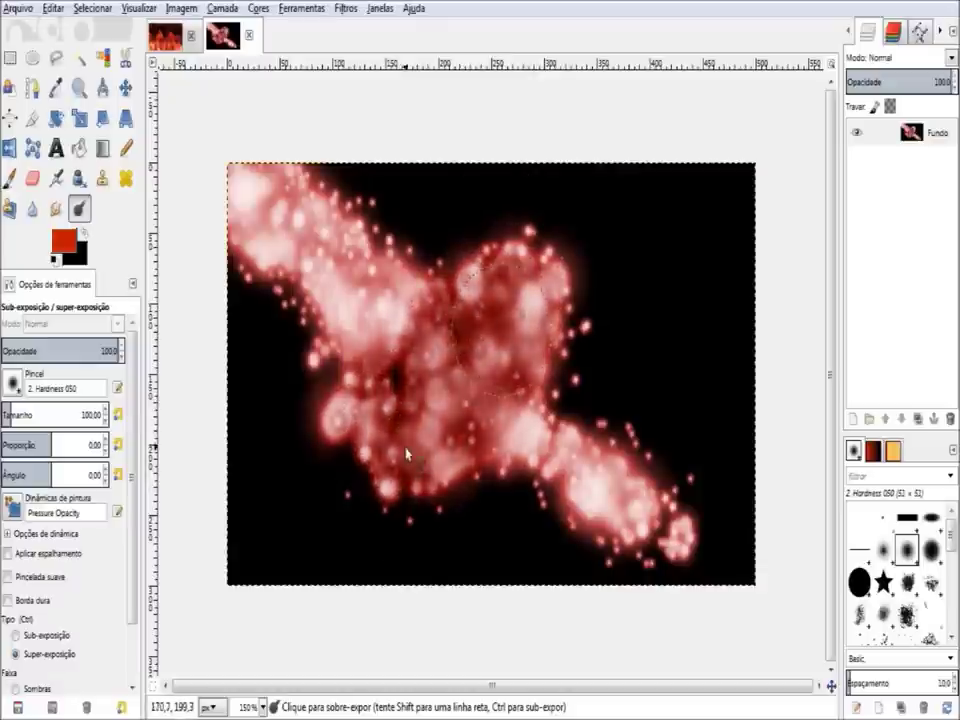
pyautogui.moveTo(380, 397)
pyautogui.mouseDown()
pyautogui.moveTo(497, 321)
pyautogui.moveTo(527, 325)
pyautogui.moveTo(446, 369)
pyautogui.moveTo(430, 445)
pyautogui.moveTo(364, 471)
pyautogui.moveTo(525, 300)
pyautogui.moveTo(421, 406)
pyautogui.moveTo(524, 315)
pyautogui.mouseUp()
# - Smudge the red glow outward in every direction into soft, smoky clouds
pyautogui.press('s')
pyautogui.moveTo(474, 388); pyautogui.dragTo(476, 317)
pyautogui.scroll(-5, 900, 580)
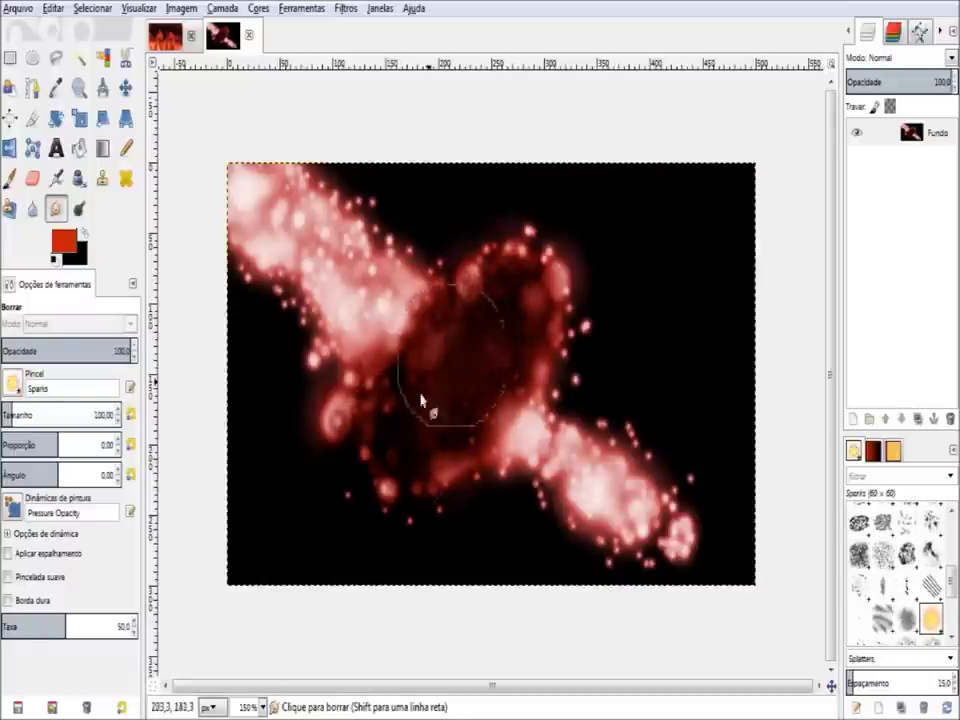
pyautogui.moveTo(443, 441); pyautogui.dragTo(517, 313)
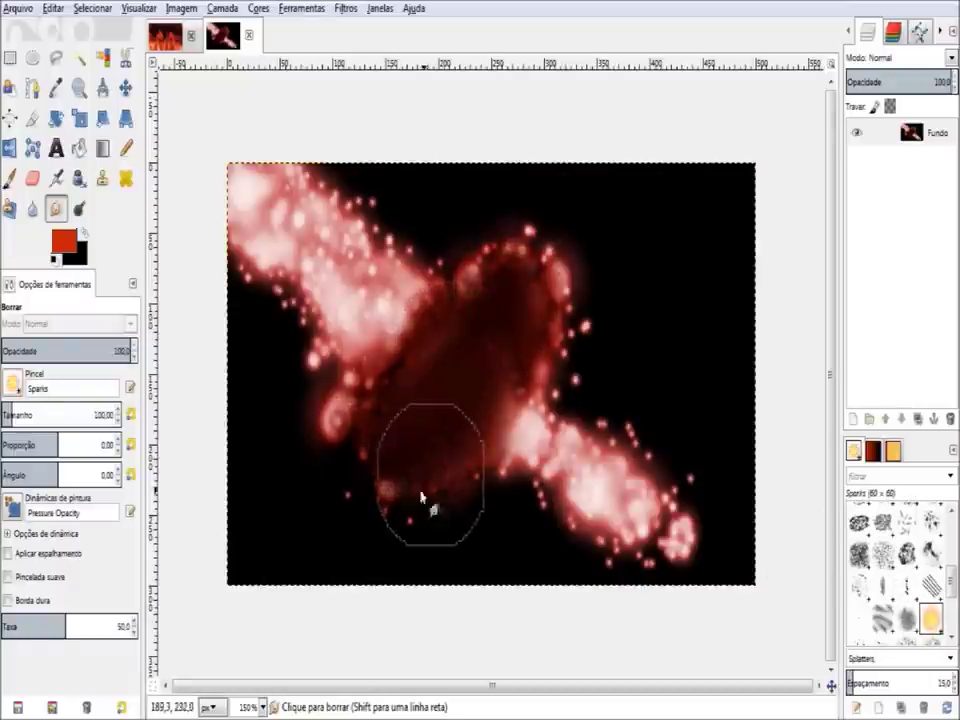
pyautogui.moveTo(350, 407); pyautogui.dragTo(426, 532)
pyautogui.moveTo(538, 485)
pyautogui.mouseDown()
pyautogui.moveTo(578, 493)
pyautogui.moveTo(310, 160)
pyautogui.moveTo(257, 240)
pyautogui.moveTo(307, 398)
pyautogui.moveTo(199, 369)
pyautogui.moveTo(313, 392)
pyautogui.moveTo(198, 320)
pyautogui.mouseUp()
pyautogui.moveTo(350, 305); pyautogui.dragTo(489, 167)
pyautogui.moveTo(469, 259)
pyautogui.mouseDown()
pyautogui.moveTo(568, 253)
pyautogui.moveTo(450, 461)
pyautogui.moveTo(553, 553)
pyautogui.moveTo(643, 440)
pyautogui.moveTo(598, 326)
pyautogui.moveTo(564, 364)
pyautogui.moveTo(598, 115)
pyautogui.mouseUp()
# - Smear the glow further, then apply midtone Color Balance: Cyan -100, Magenta/Green -31, Yellow/Blue -67
pyautogui.moveTo(348, 466)
pyautogui.mouseDown()
pyautogui.moveTo(300, 471)
pyautogui.moveTo(411, 476)
pyautogui.moveTo(467, 600)
pyautogui.moveTo(739, 476)
pyautogui.moveTo(658, 510)
pyautogui.moveTo(703, 332)
pyautogui.moveTo(669, 272)
pyautogui.moveTo(607, 238)
pyautogui.moveTo(561, 375)
pyautogui.moveTo(343, 497)
pyautogui.moveTo(315, 454)
pyautogui.moveTo(512, 237)
pyautogui.moveTo(422, 242)
pyautogui.moveTo(386, 369)
pyautogui.moveTo(484, 497)
pyautogui.moveTo(535, 316)
pyautogui.moveTo(701, 461)
pyautogui.moveTo(474, 294)
pyautogui.moveTo(214, 176)
pyautogui.moveTo(295, 512)
pyautogui.moveTo(645, 336)
pyautogui.moveTo(441, 294)
pyautogui.moveTo(456, 516)
pyautogui.moveTo(243, 256)
pyautogui.moveTo(720, 189)
pyautogui.moveTo(420, 358)
pyautogui.moveTo(744, 381)
pyautogui.moveTo(737, 326)
pyautogui.mouseUp()
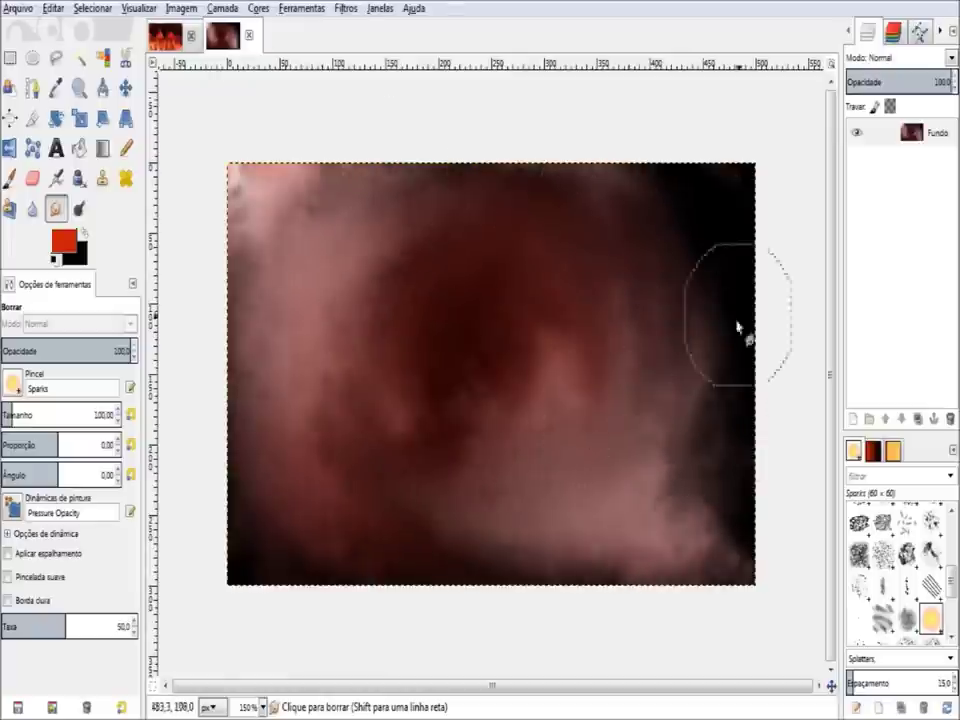
pyautogui.click(258, 8)
pyautogui.click(300, 29)
pyautogui.moveTo(146, 327); pyautogui.dragTo(90, 327)
pyautogui.moveTo(100, 128); pyautogui.dragTo(745, 248)
pyautogui.moveTo(772, 452)
pyautogui.mouseDown()
pyautogui.moveTo(858, 447)
pyautogui.moveTo(718, 455)
pyautogui.mouseUp()
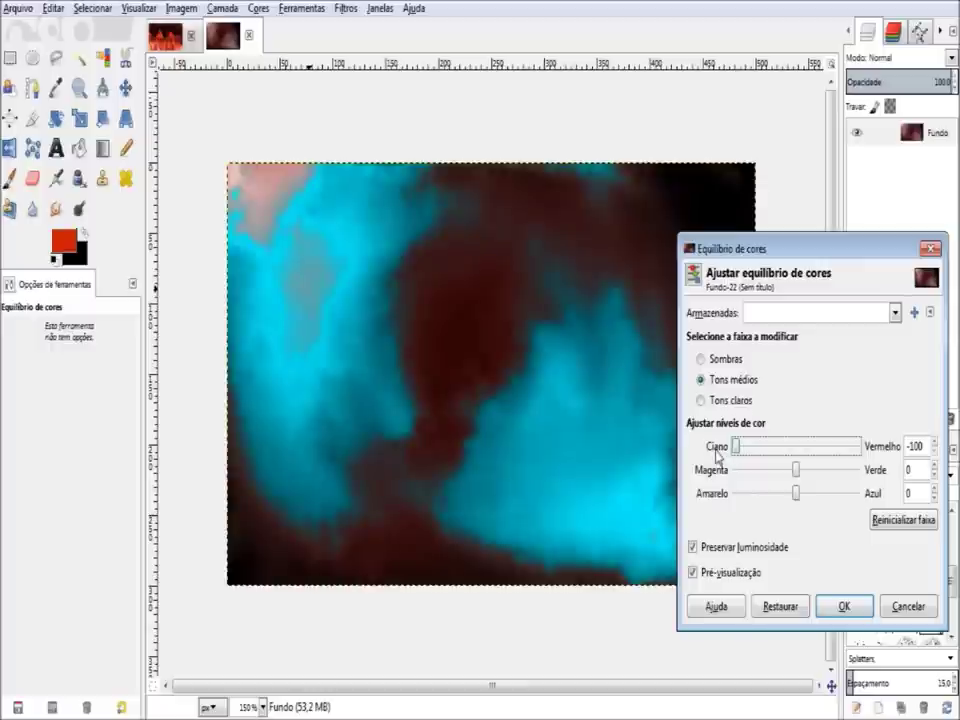
pyautogui.moveTo(796, 469)
pyautogui.mouseDown()
pyautogui.moveTo(750, 469)
pyautogui.moveTo(860, 469)
pyautogui.moveTo(777, 469)
pyautogui.moveTo(729, 499)
pyautogui.moveTo(754, 498)
pyautogui.mouseUp()
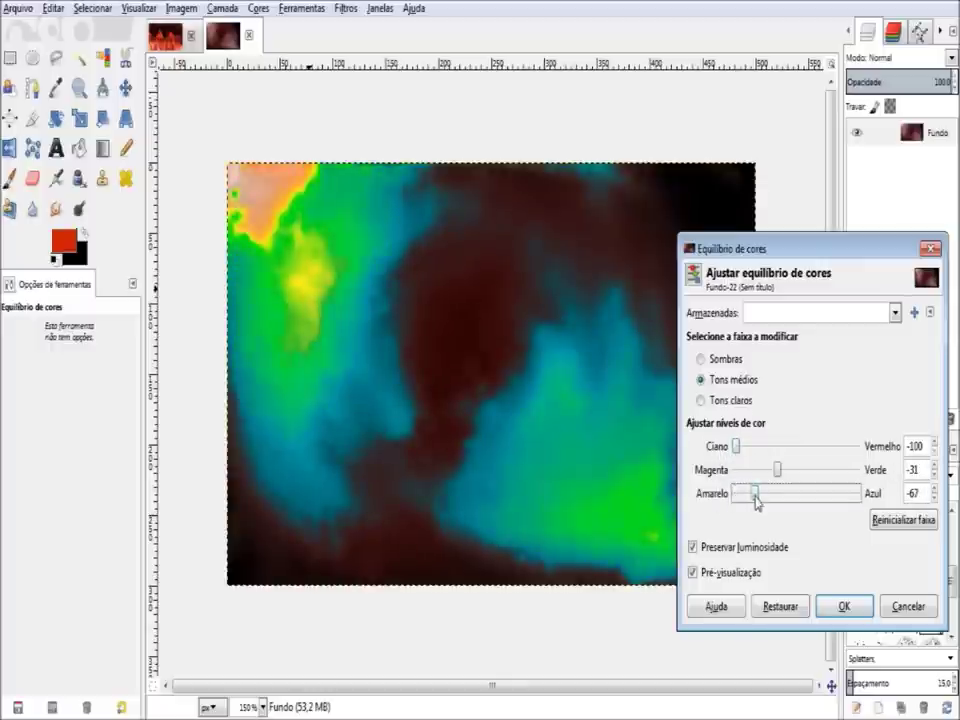
pyautogui.click(843, 607)
pyautogui.scroll(1, 300, 287)
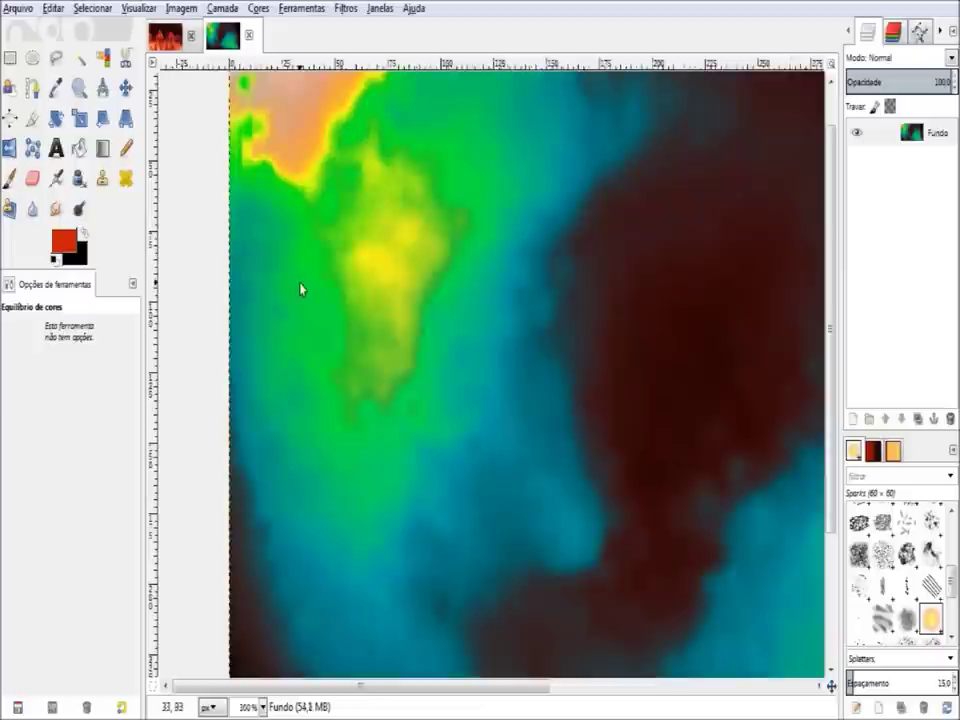
# - Add green 'Brasil' text and move it over the dark area of the image
pyautogui.scroll(1, 294, 317)
pyautogui.scroll(1, 313, 401)
pyautogui.click(56, 148)
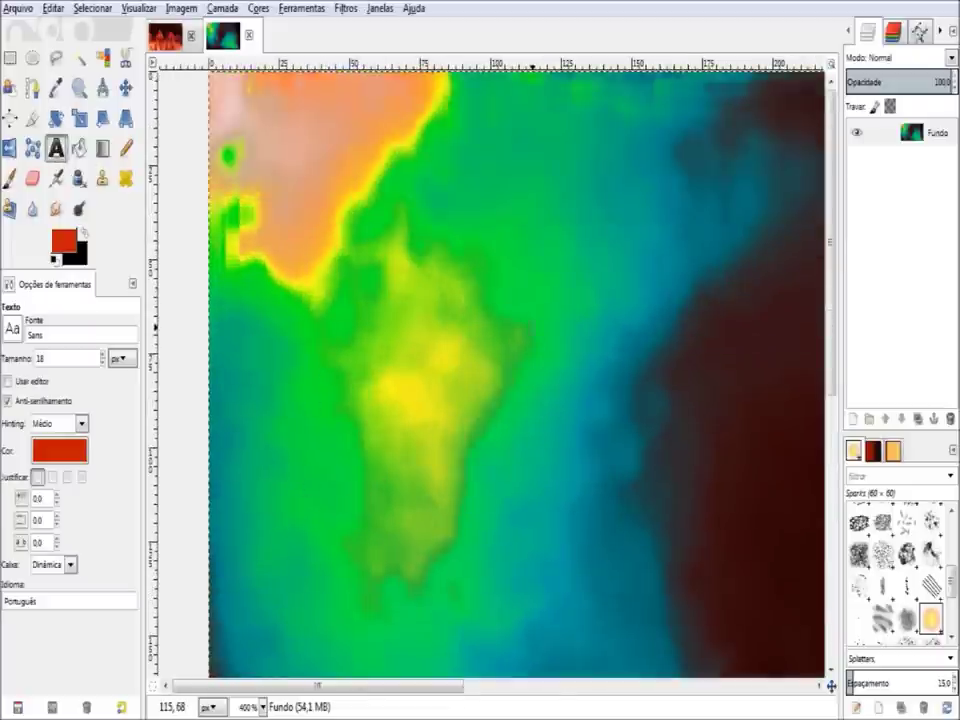
pyautogui.scroll(-1, 522, 340)
pyautogui.click(530, 279)
pyautogui.write('Br')
pyautogui.click(734, 260)
pyautogui.click(188, 210)
pyautogui.click(300, 364)
pyautogui.press('Escape')
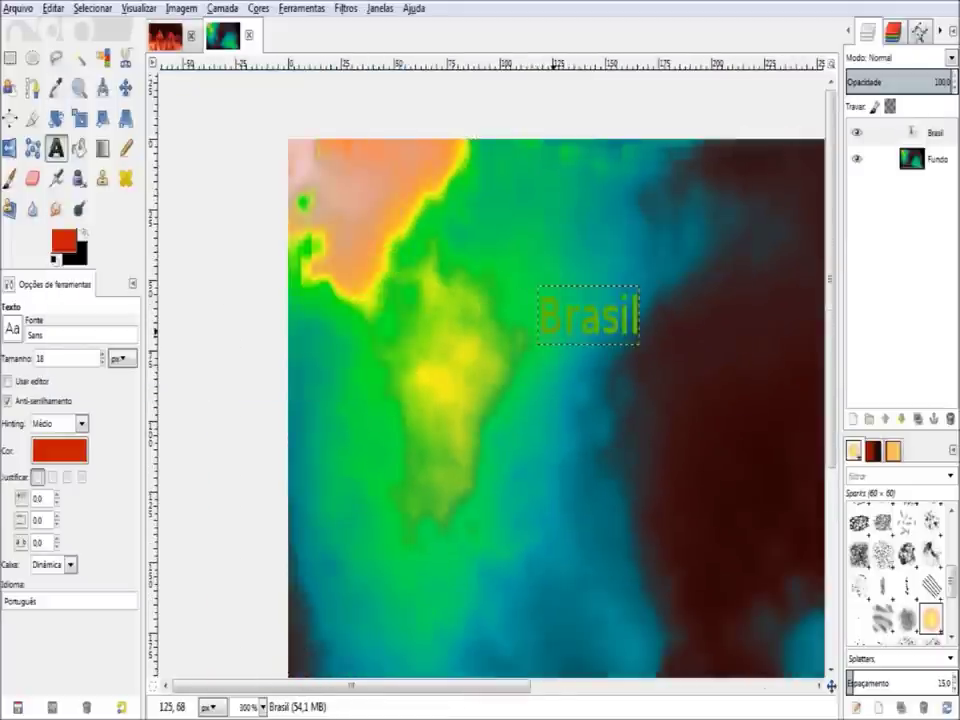
pyautogui.press('p')
pyautogui.press('m')
pyautogui.moveTo(555, 325); pyautogui.dragTo(701, 416)
# - Hide the Brasil text layer and preview Colorize on Fundo with hue 240 blue
pyautogui.keyDown('ctrl'); pyautogui.scroll(-1, 692, 414); pyautogui.keyUp('ctrl')
pyautogui.keyDown('ctrl'); pyautogui.scroll(-1, 577, 390); pyautogui.keyUp('ctrl')
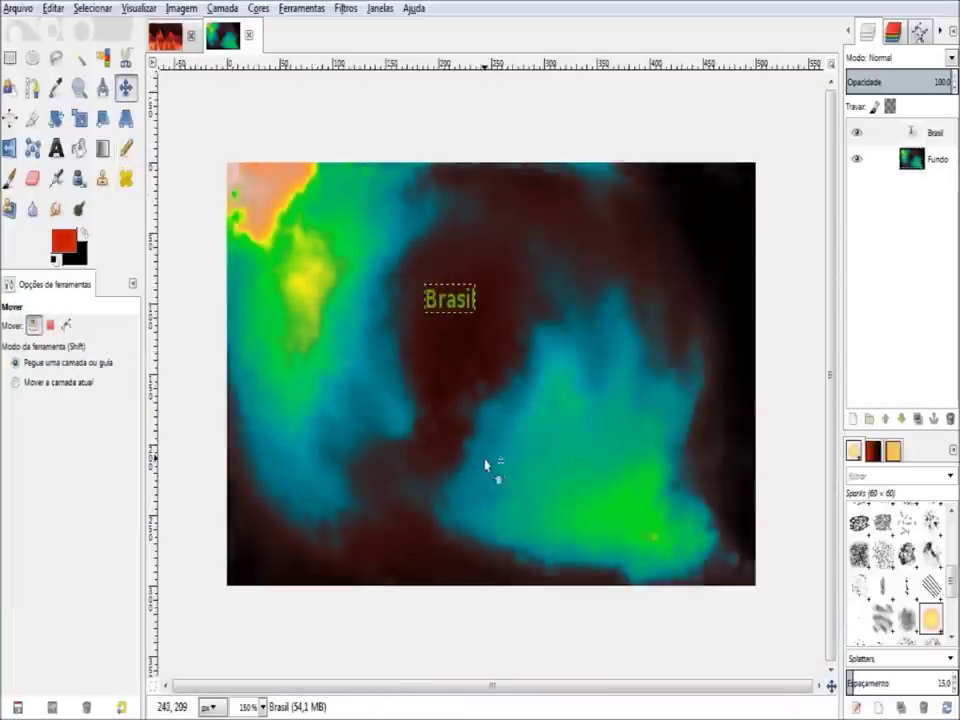
pyautogui.click(856, 132)
pyautogui.click(926, 163)
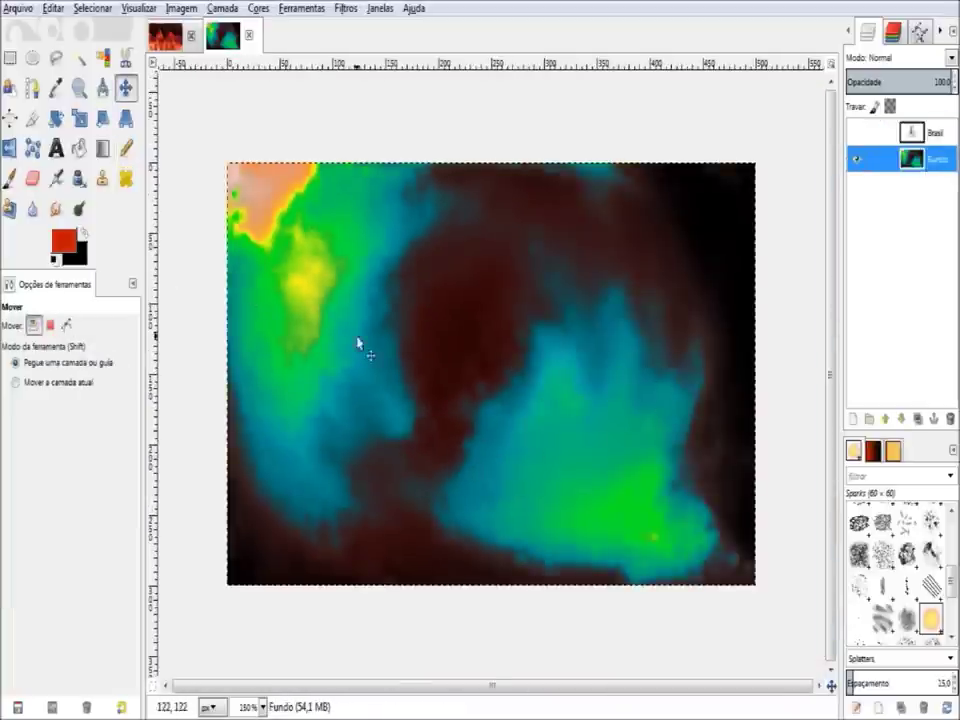
pyautogui.click(252, 8)
pyautogui.click(290, 72)
pyautogui.moveTo(859, 357); pyautogui.dragTo(735, 332)
pyautogui.moveTo(765, 435)
pyautogui.mouseDown()
pyautogui.moveTo(836, 435)
pyautogui.moveTo(692, 435)
pyautogui.mouseUp()
pyautogui.moveTo(765, 459)
pyautogui.mouseDown()
pyautogui.moveTo(815, 467)
pyautogui.moveTo(692, 459)
pyautogui.mouseUp()
# - Adjust the Colorize saturation and lightness on Fundo, leaving the clouds grey
pyautogui.moveTo(765, 482)
pyautogui.mouseDown()
pyautogui.moveTo(692, 482)
pyautogui.moveTo(791, 482)
pyautogui.mouseUp()
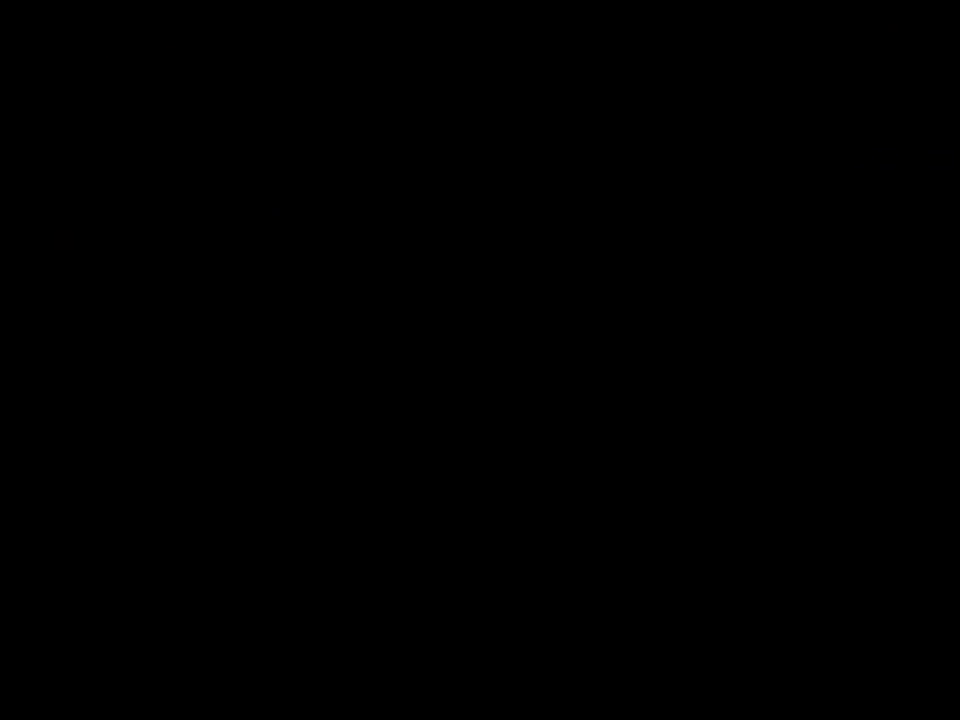